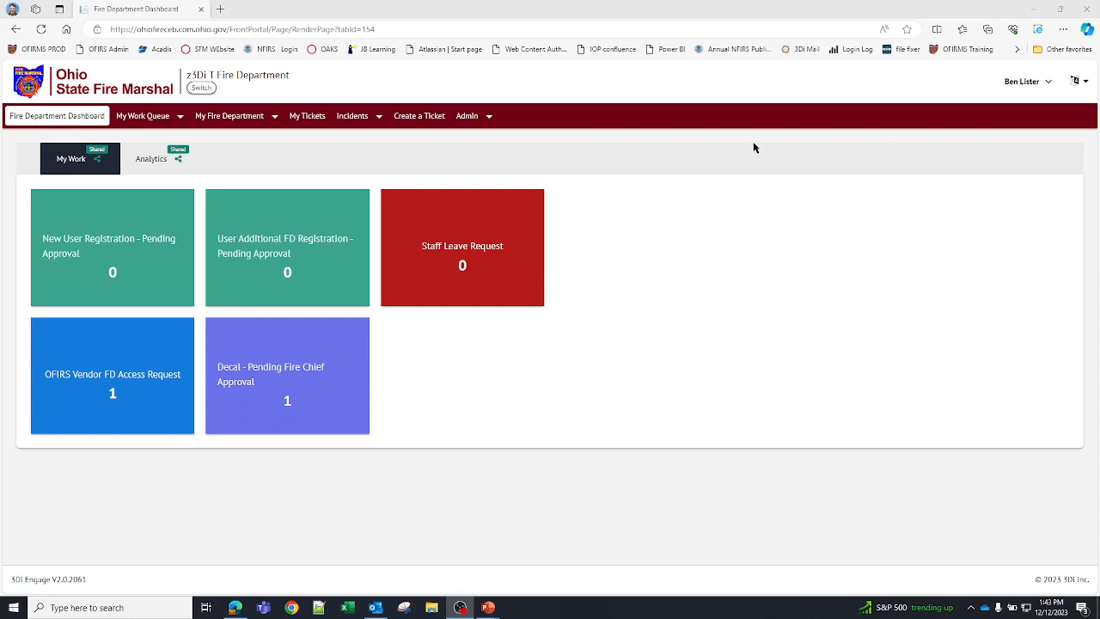
Open the Checklist Management page from the administration options
{"action": "left_click", "coordinate": [471, 119]}
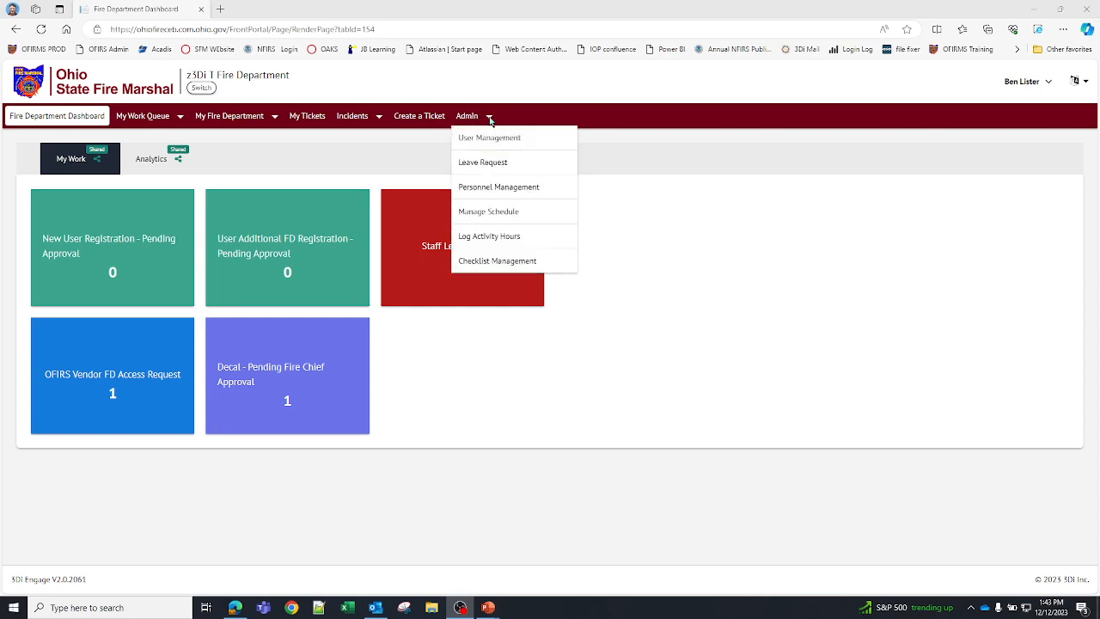
{"action": "left_click", "coordinate": [503, 266]}
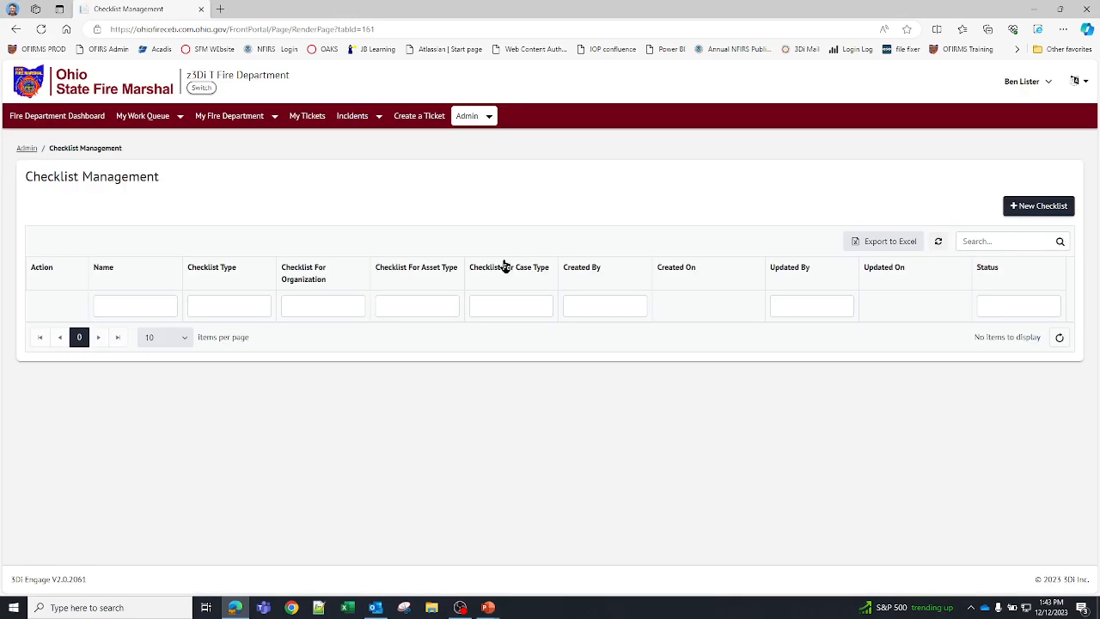
{"action": "left_click_drag", "start_coordinate": [165, 178], "coordinate": [24, 182]}
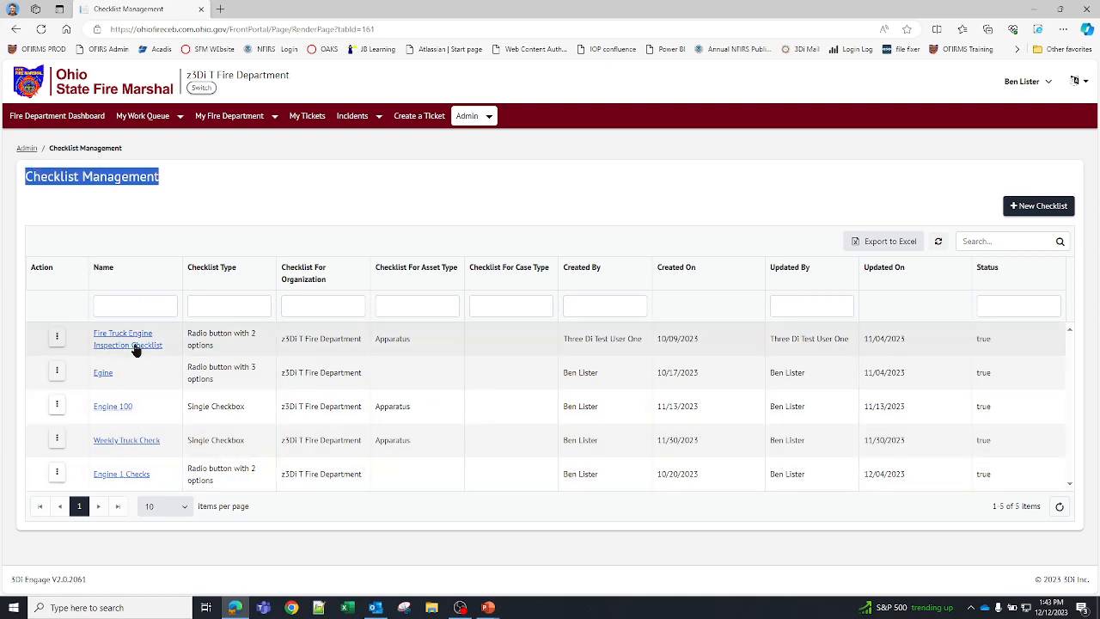
{"action": "left_click", "coordinate": [549, 200]}
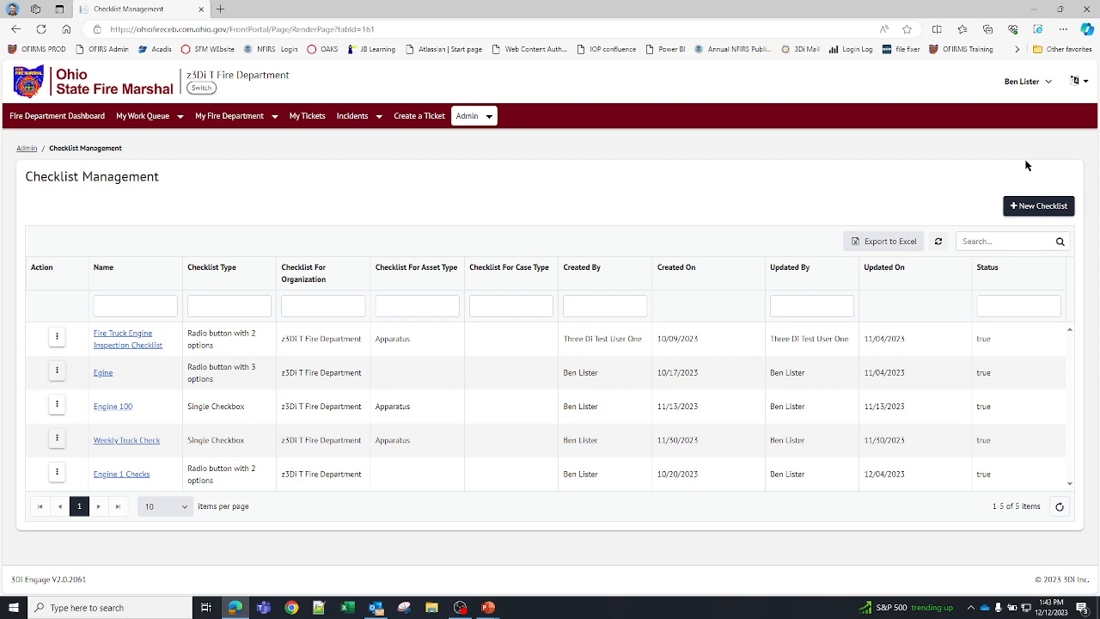
Start a new checklist and name it Tanker Truck Check
{"action": "left_click", "coordinate": [1035, 213]}
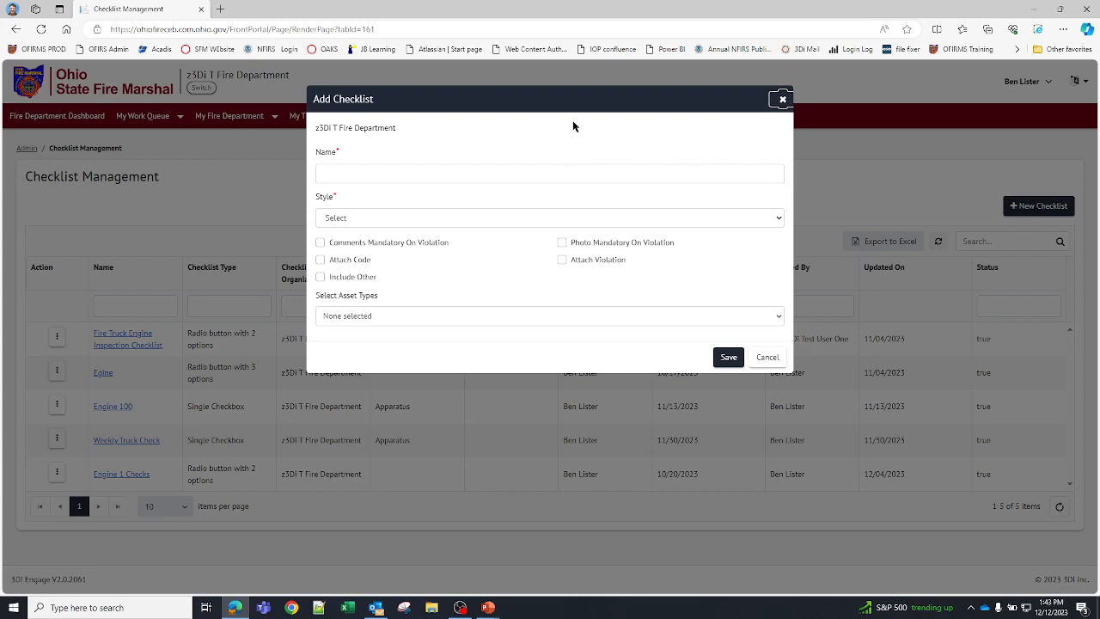
{"action": "left_click", "coordinate": [521, 174]}
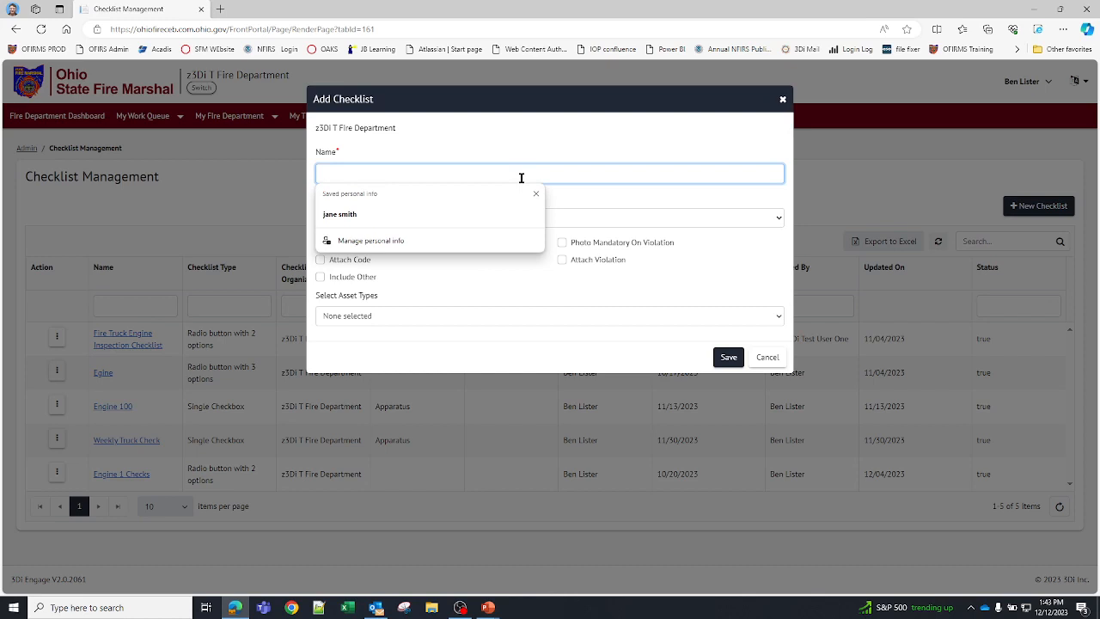
{"action": "type", "text": "Tanker"}
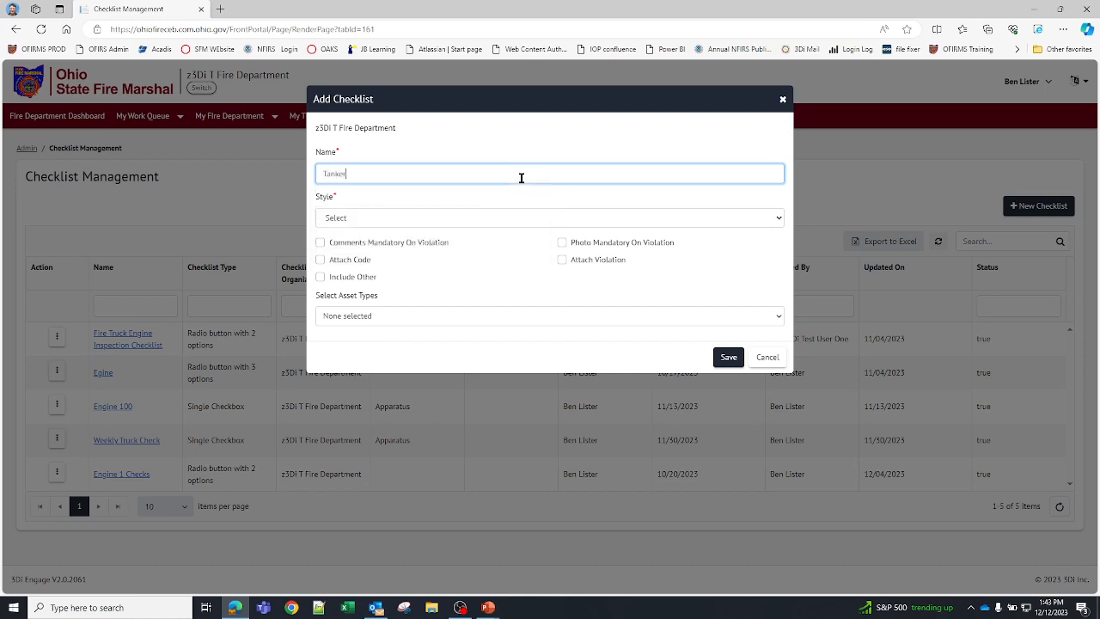
{"action": "type", "text": " Truck Check"}
Try the Single Checkbox, Radio button with 2 options, Radio button with 3 options and List styles for the checklist
{"action": "left_click", "coordinate": [398, 217]}
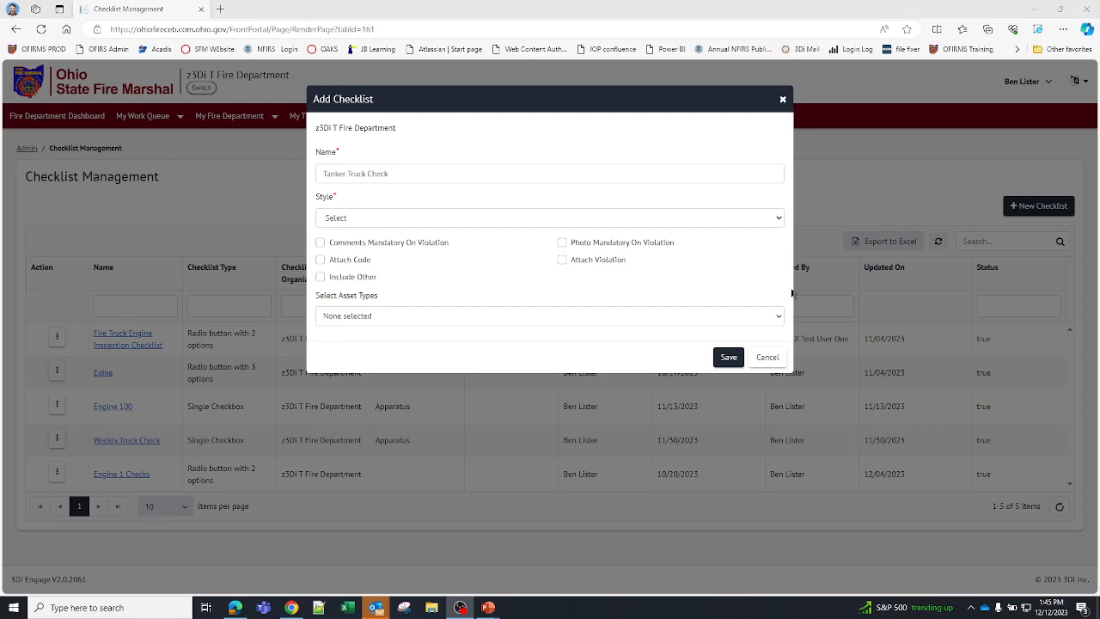
{"action": "left_click", "coordinate": [543, 219]}
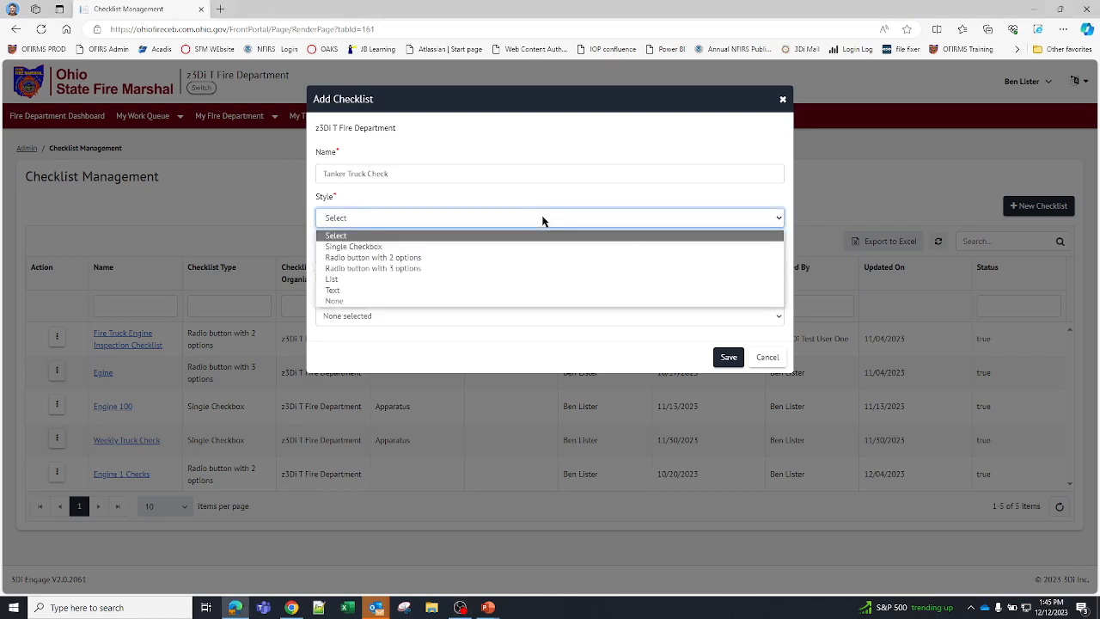
{"action": "left_click", "coordinate": [365, 247]}
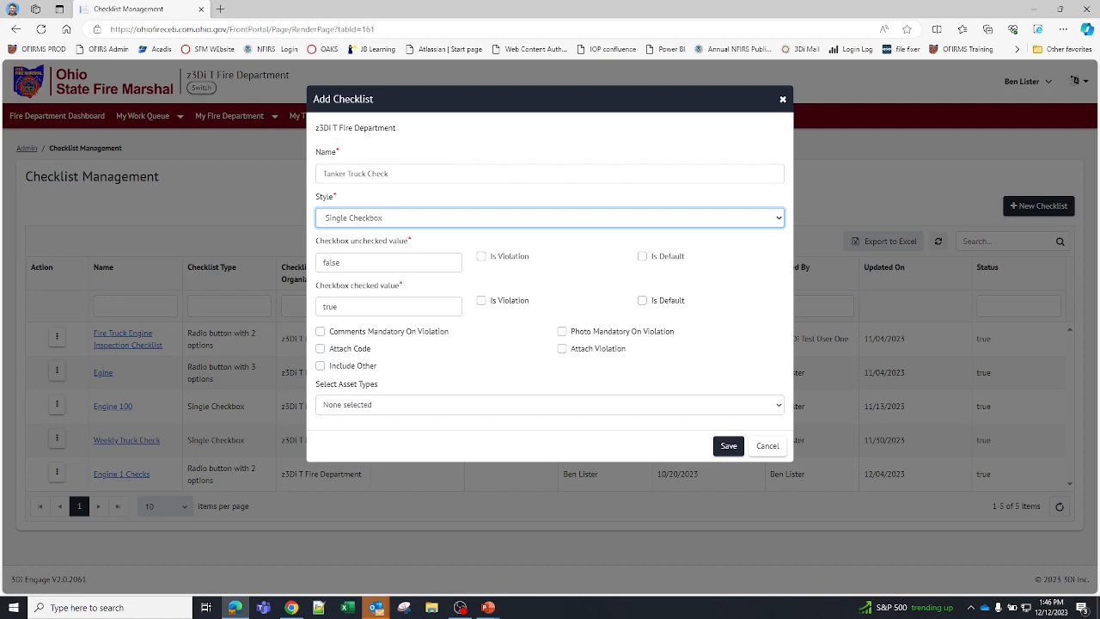
{"action": "left_click", "coordinate": [776, 218]}
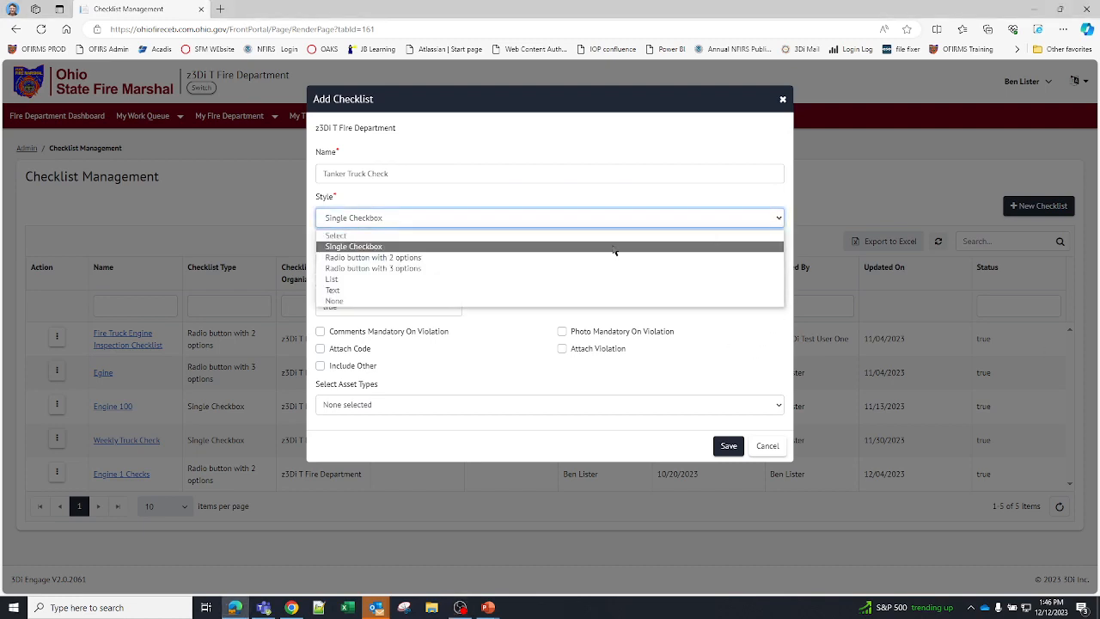
{"action": "left_click", "coordinate": [469, 257]}
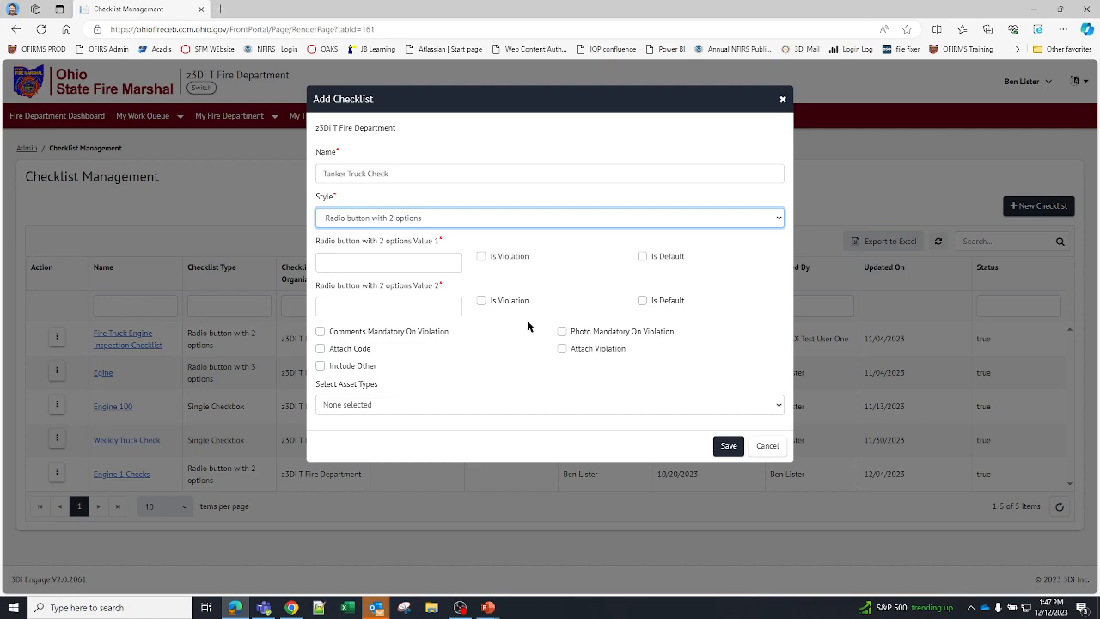
{"action": "left_click", "coordinate": [434, 223]}
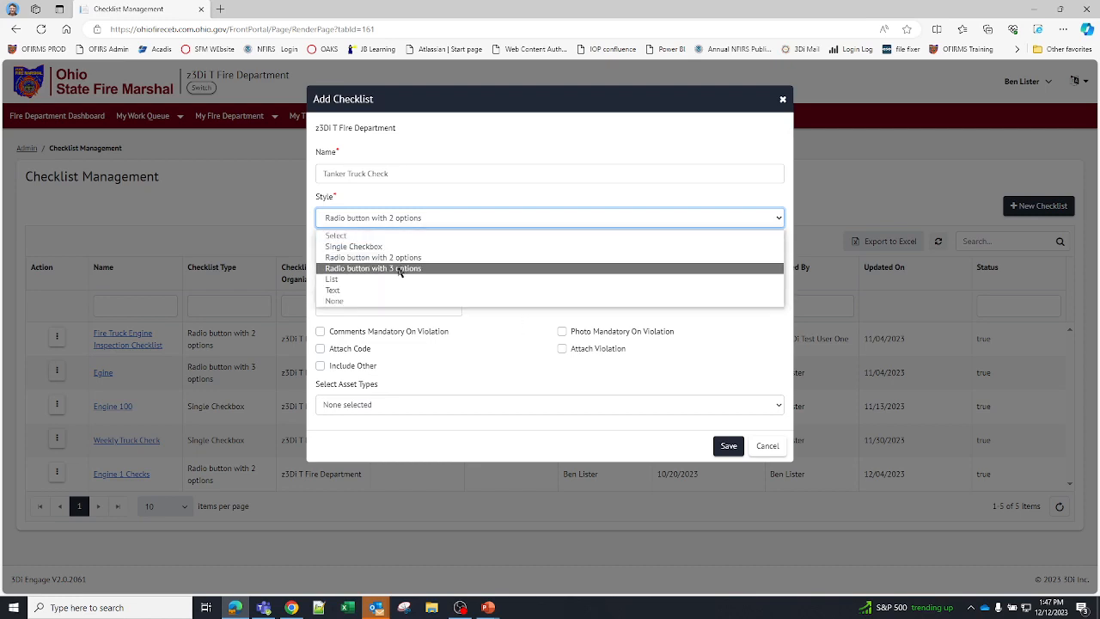
{"action": "left_click", "coordinate": [401, 270]}
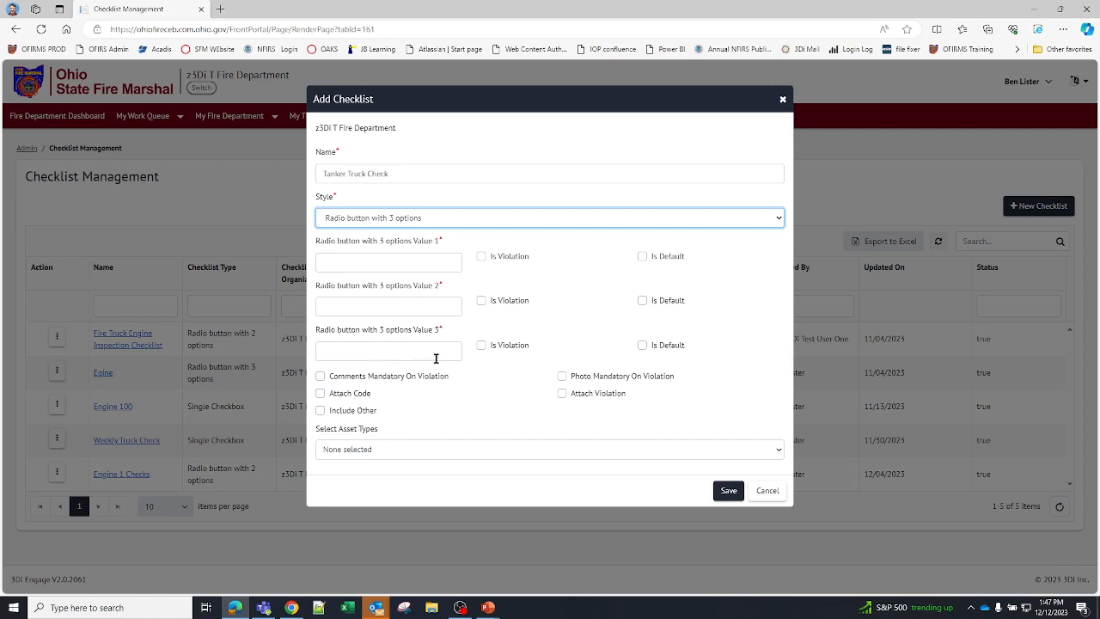
{"action": "left_click", "coordinate": [411, 220]}
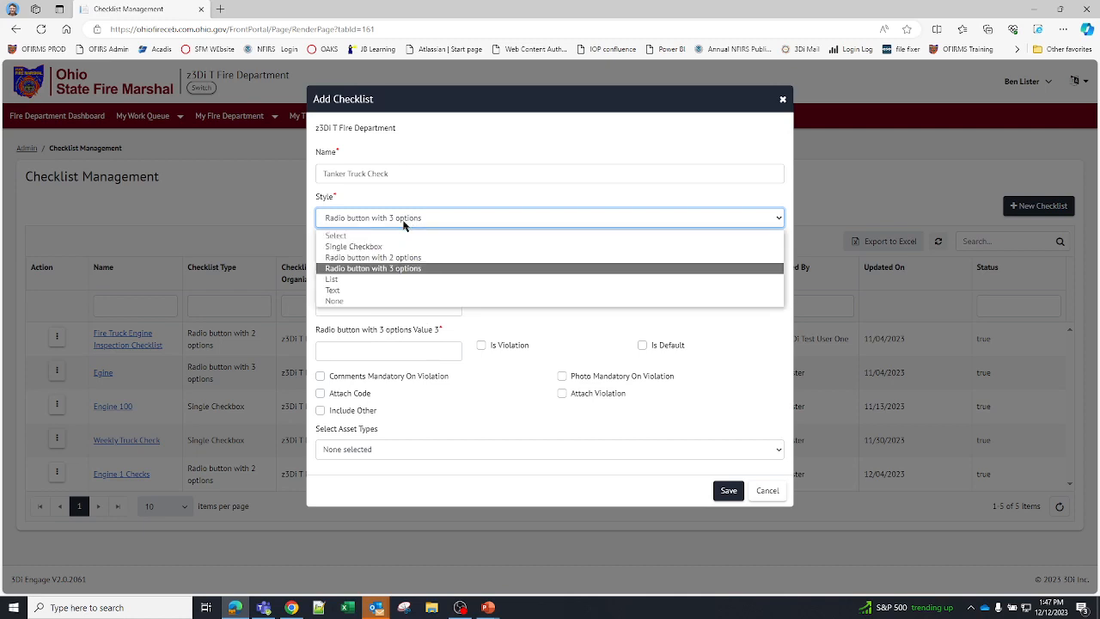
{"action": "left_click", "coordinate": [359, 278]}
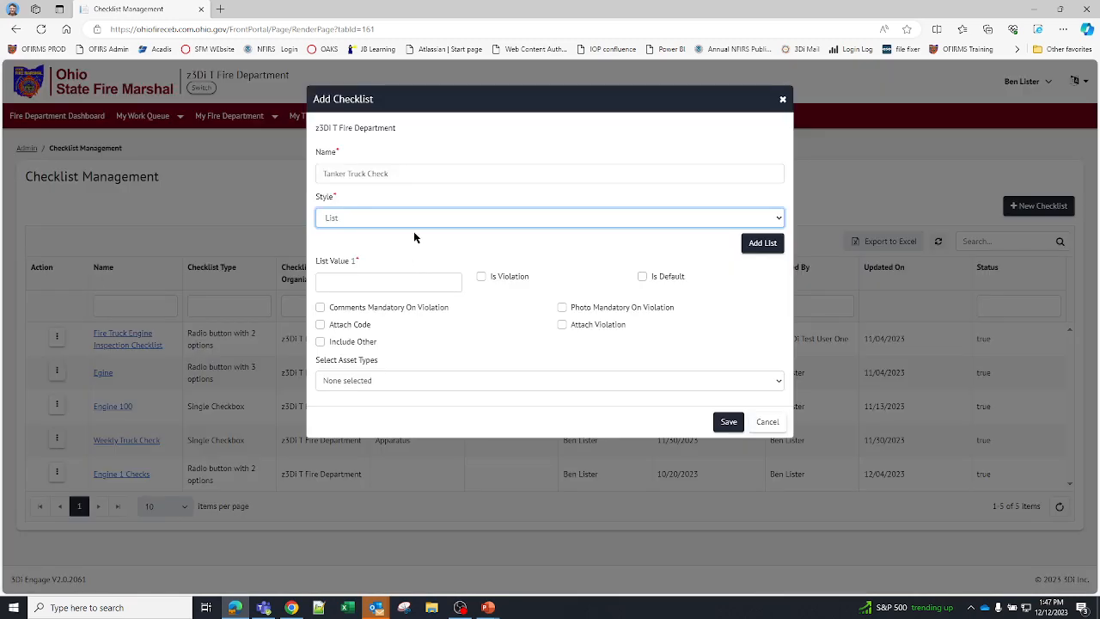
Set the style to Radio button with 3 options, with values "Is Present and Working", "Is Present and NOT working" and "Missing"
{"action": "left_click", "coordinate": [413, 219]}
{"action": "left_click", "coordinate": [394, 269]}
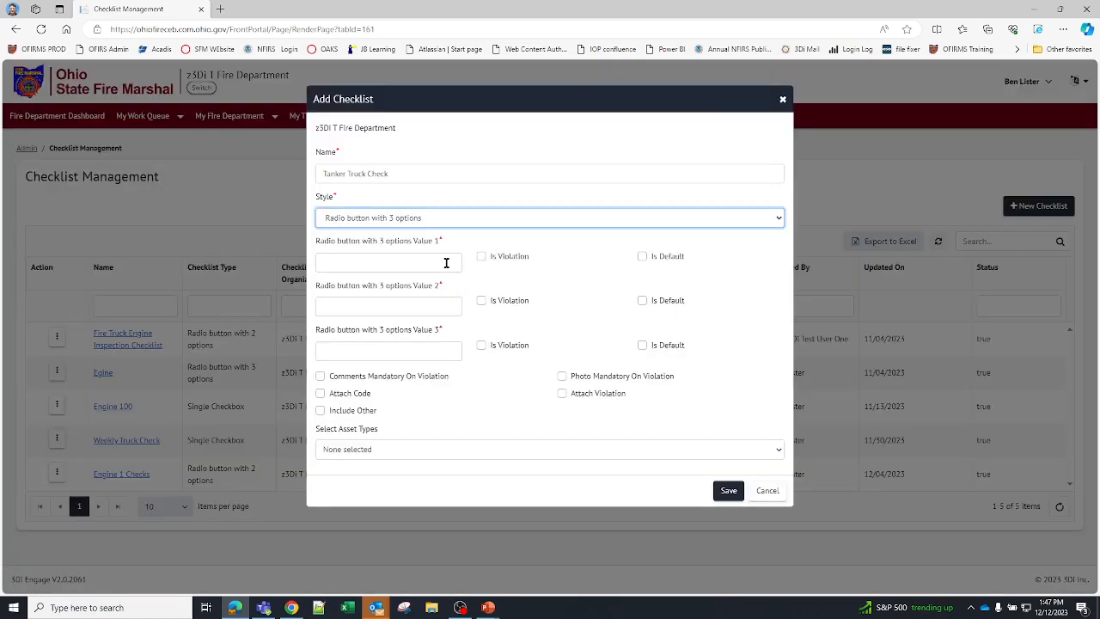
{"action": "left_click", "coordinate": [446, 263]}
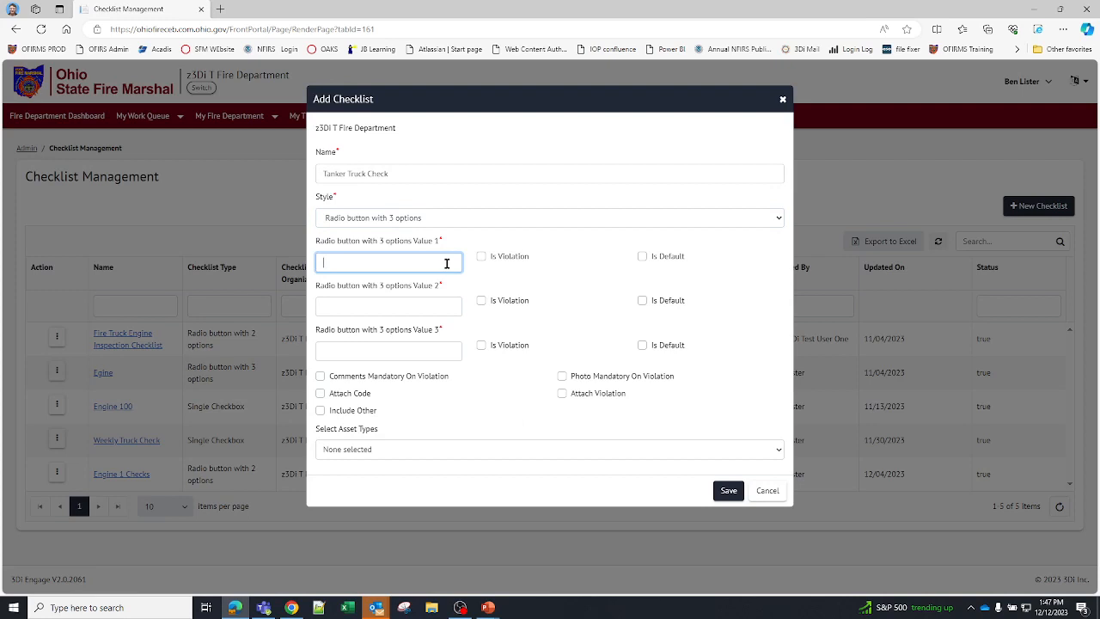
{"action": "type", "text": "Is Present and Working"}
{"action": "left_click", "coordinate": [439, 308]}
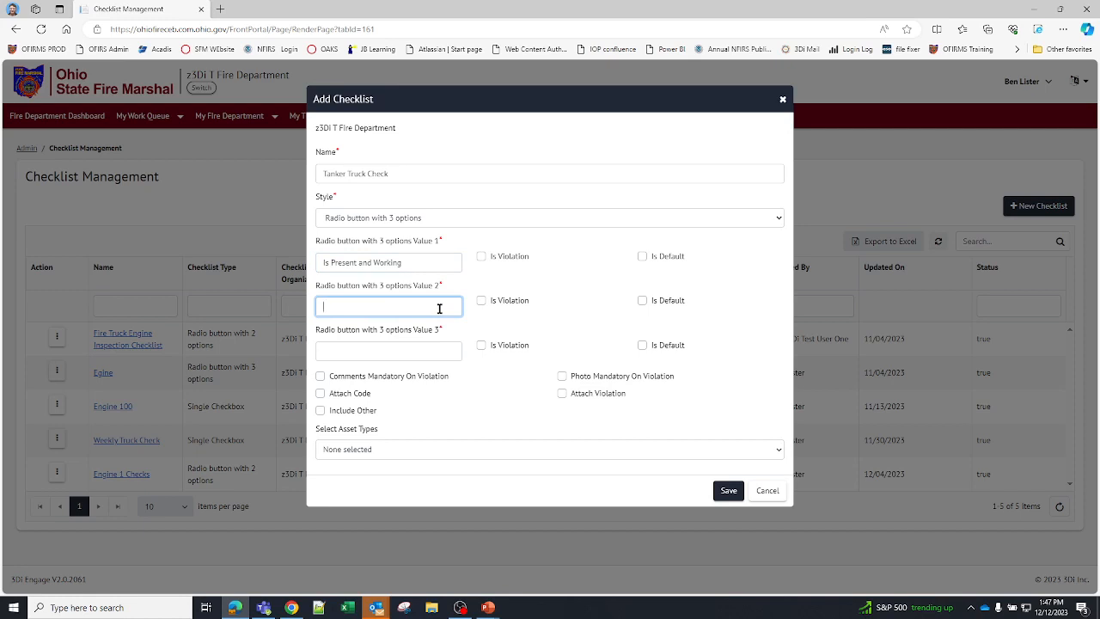
{"action": "type", "text": "Is Present and NOT working"}
{"action": "left_click", "coordinate": [425, 349]}
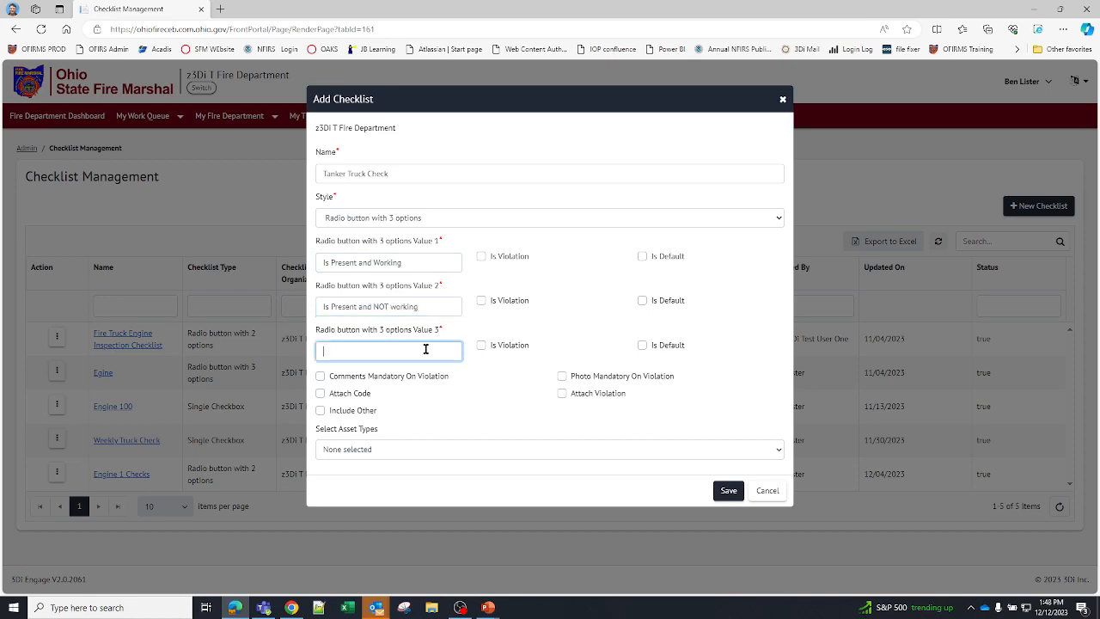
{"action": "type", "text": "Missing"}
Mark the "Missing" and "Is Present and NOT working" values as violations and make comments mandatory on violation
{"action": "left_click", "coordinate": [481, 346]}
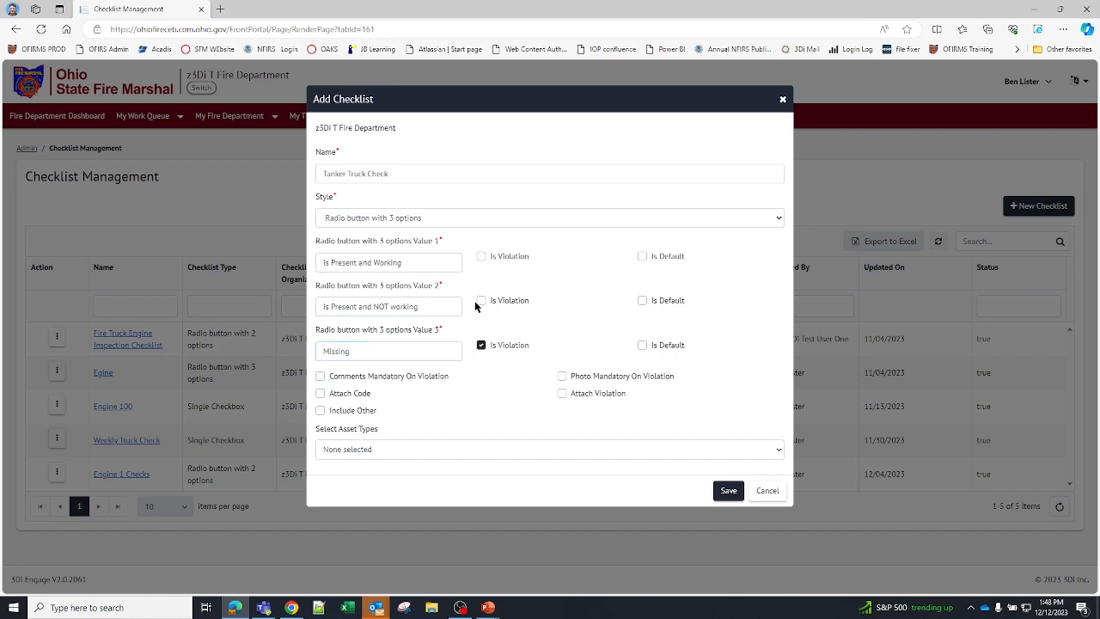
{"action": "left_click", "coordinate": [482, 300]}
{"action": "left_click", "coordinate": [319, 376]}
Assign the Apparatus asset type to the new checklist and save it
{"action": "left_click", "coordinate": [420, 450]}
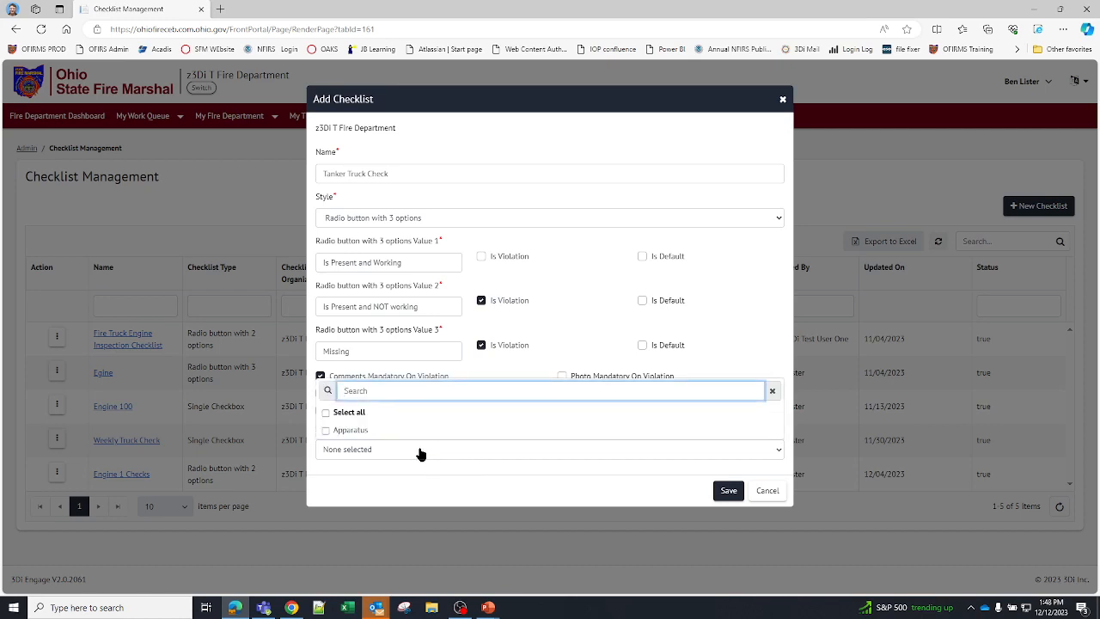
{"action": "left_click", "coordinate": [326, 430]}
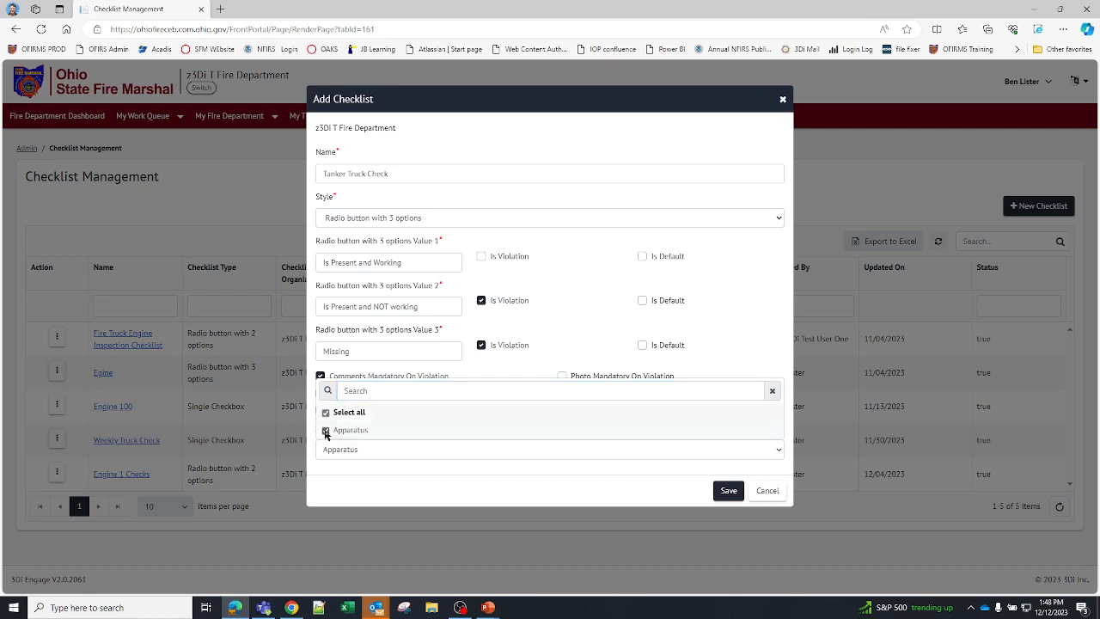
{"action": "left_click", "coordinate": [737, 330]}
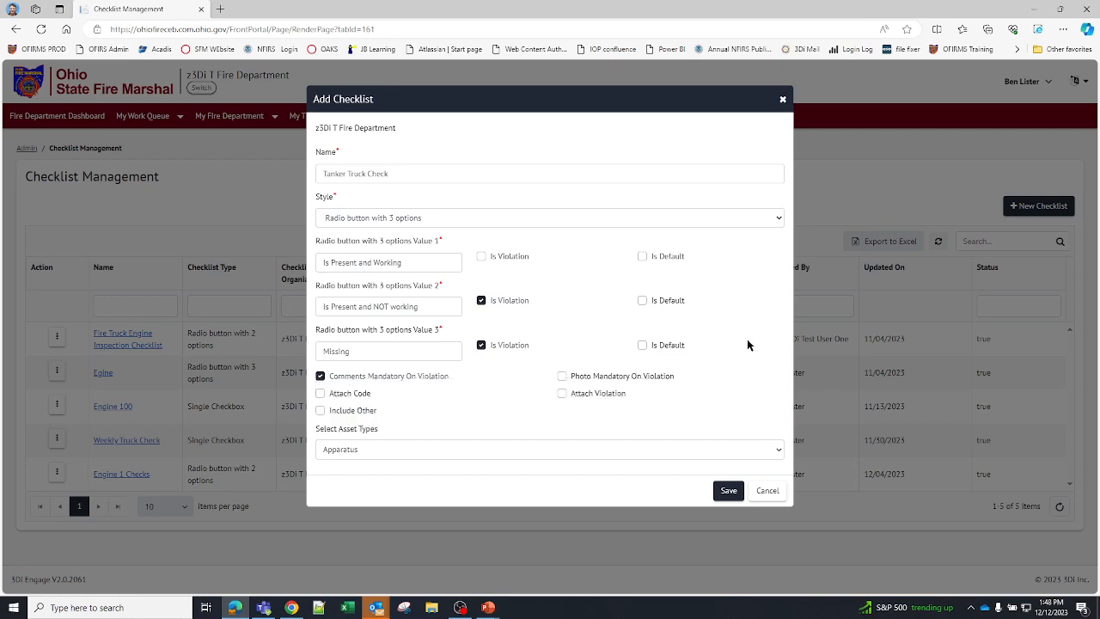
{"action": "left_click", "coordinate": [728, 494]}
{"action": "left_click", "coordinate": [727, 492]}
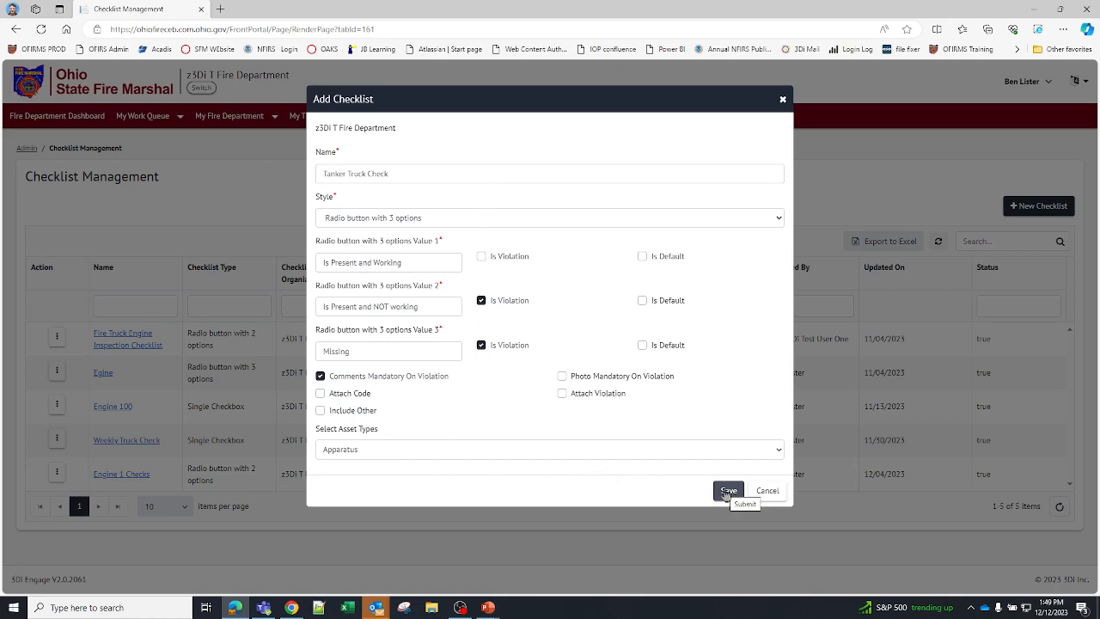
{"action": "left_click", "coordinate": [727, 491]}
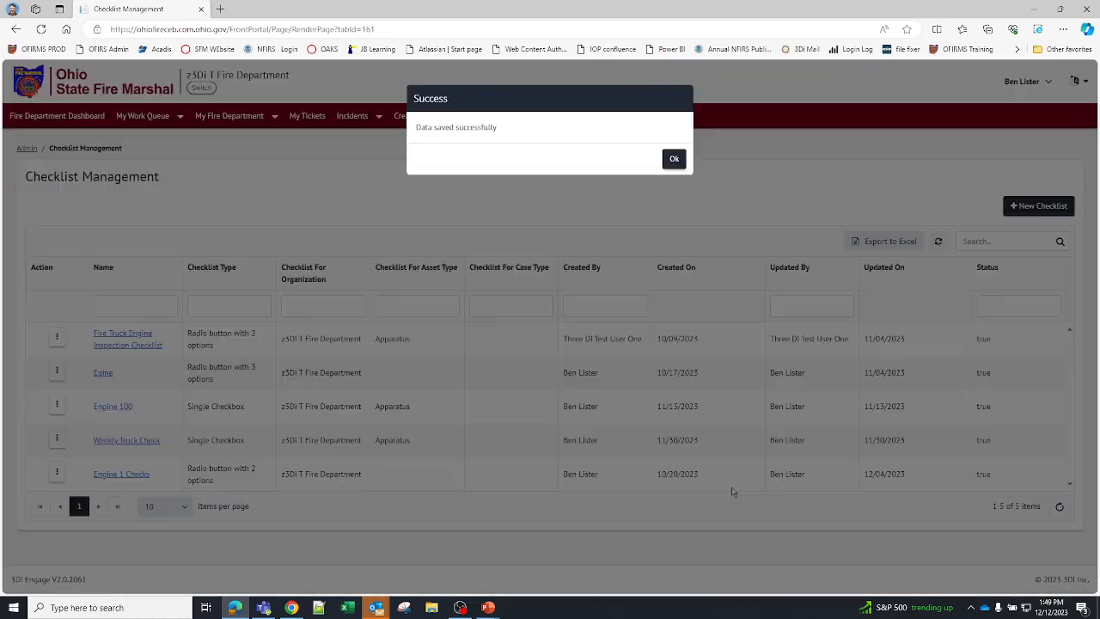
{"action": "left_click", "coordinate": [675, 161]}
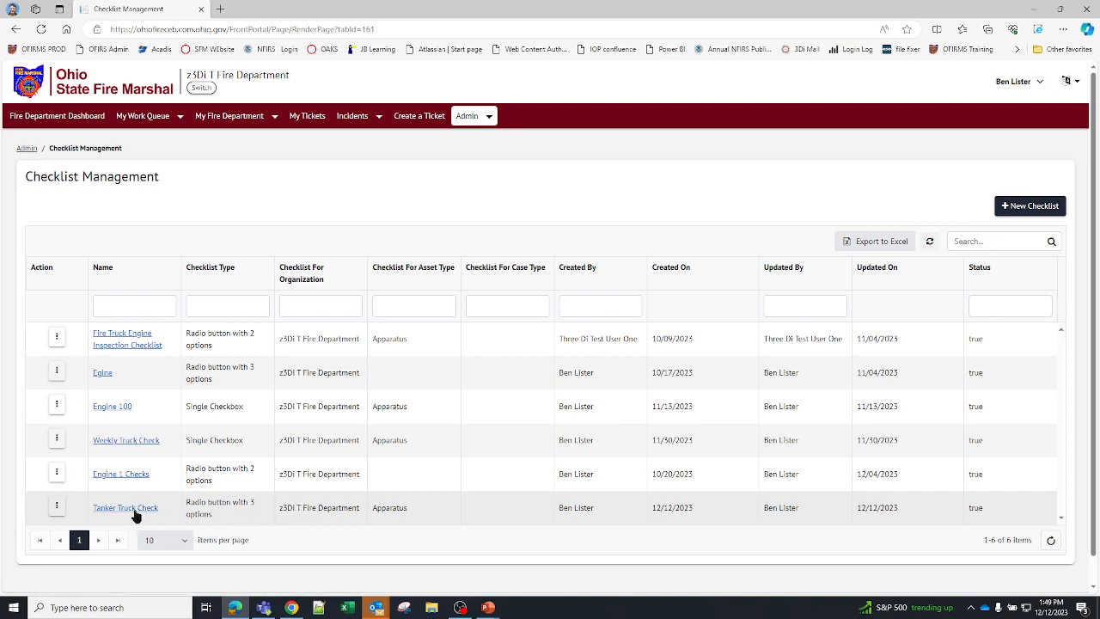
Show 200 items per page in the checklist table and view the actions available for Tanker Truck Check
{"action": "left_click", "coordinate": [168, 541]}
{"action": "left_click", "coordinate": [177, 523]}
{"action": "left_click_drag", "start_coordinate": [902, 514], "coordinate": [851, 514]}
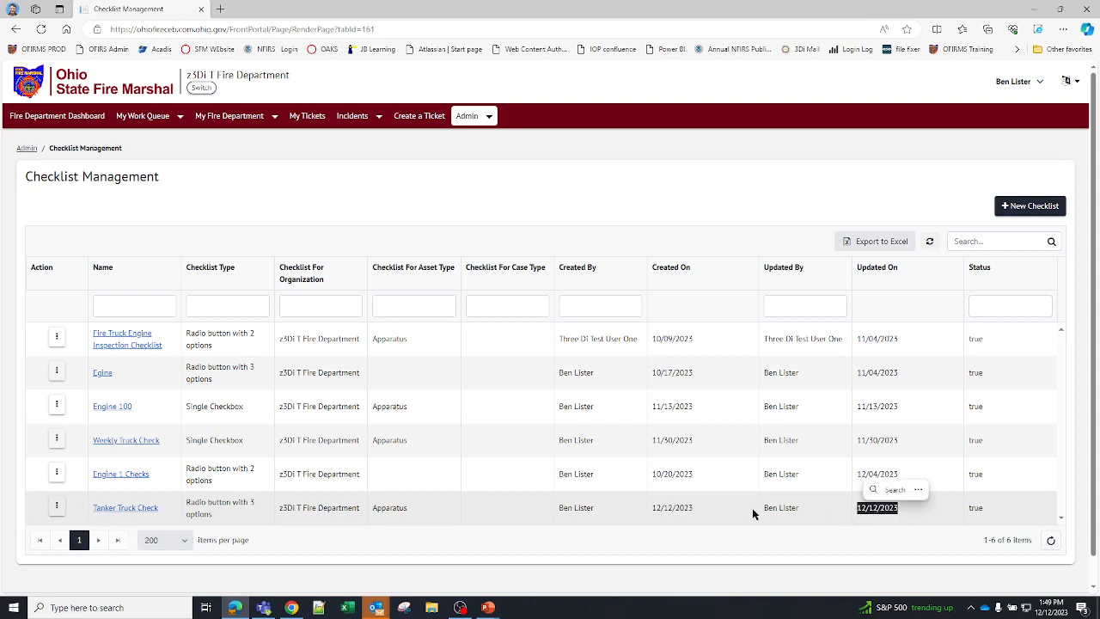
{"action": "left_click", "coordinate": [57, 507]}
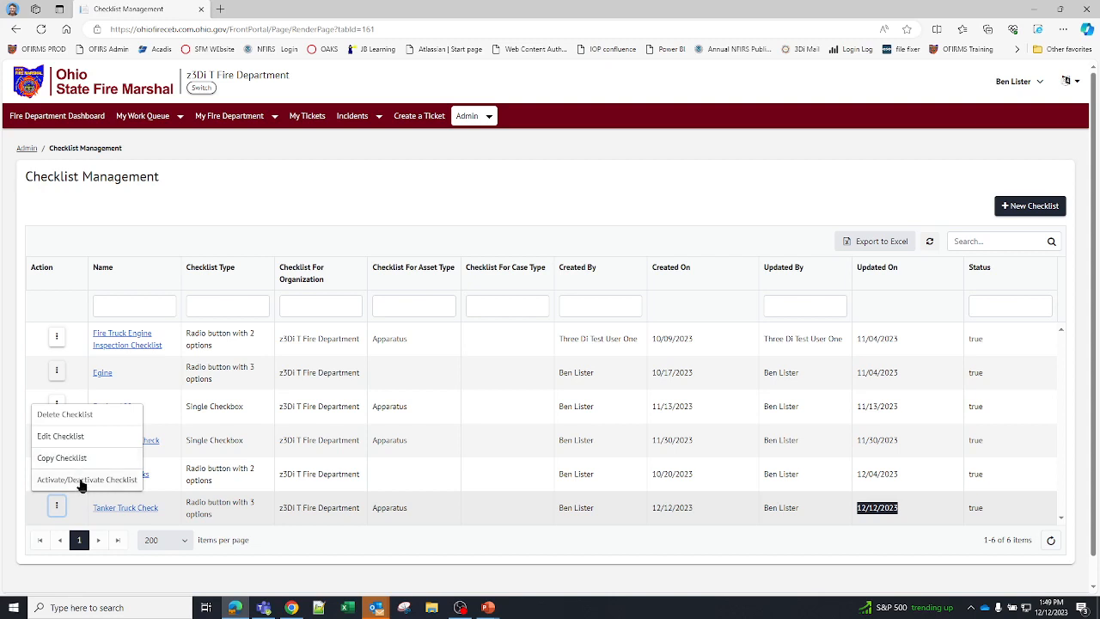
Add a category named "Cabinet 1" to the Tanker Truck Check checklist, described as "Drivers side closest to the cab", and save it
{"action": "left_click", "coordinate": [127, 508]}
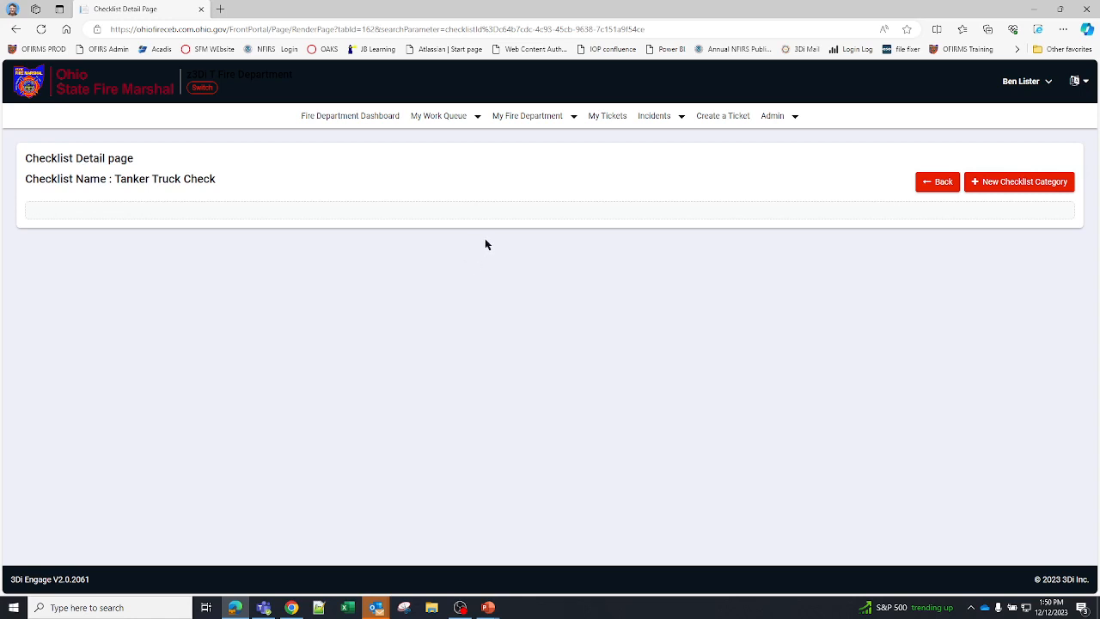
{"action": "left_click", "coordinate": [1017, 185]}
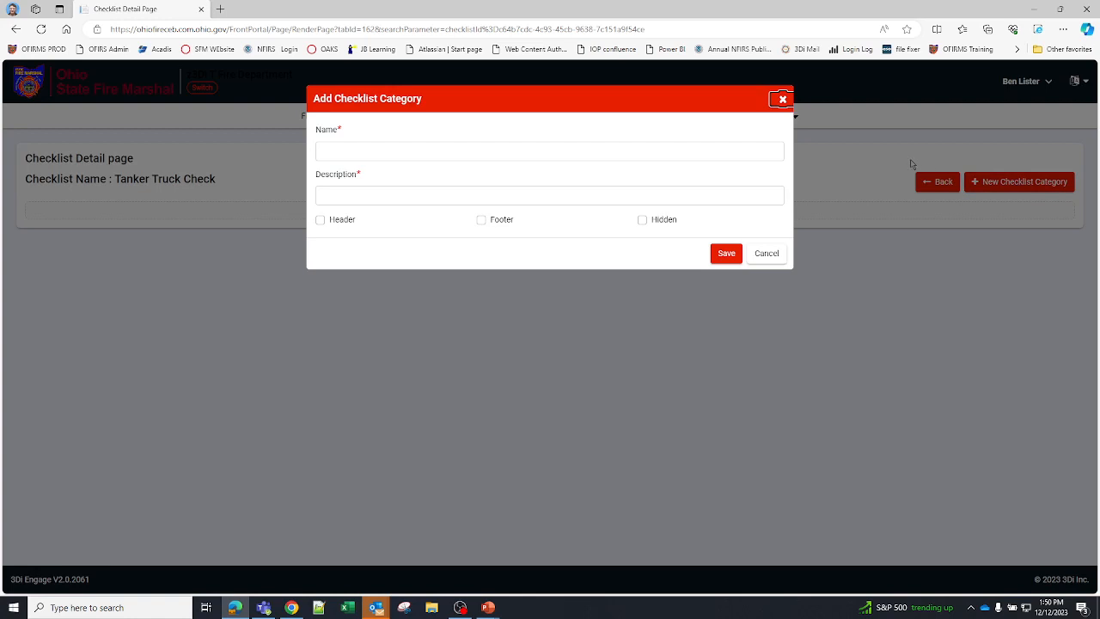
{"action": "left_click", "coordinate": [390, 153]}
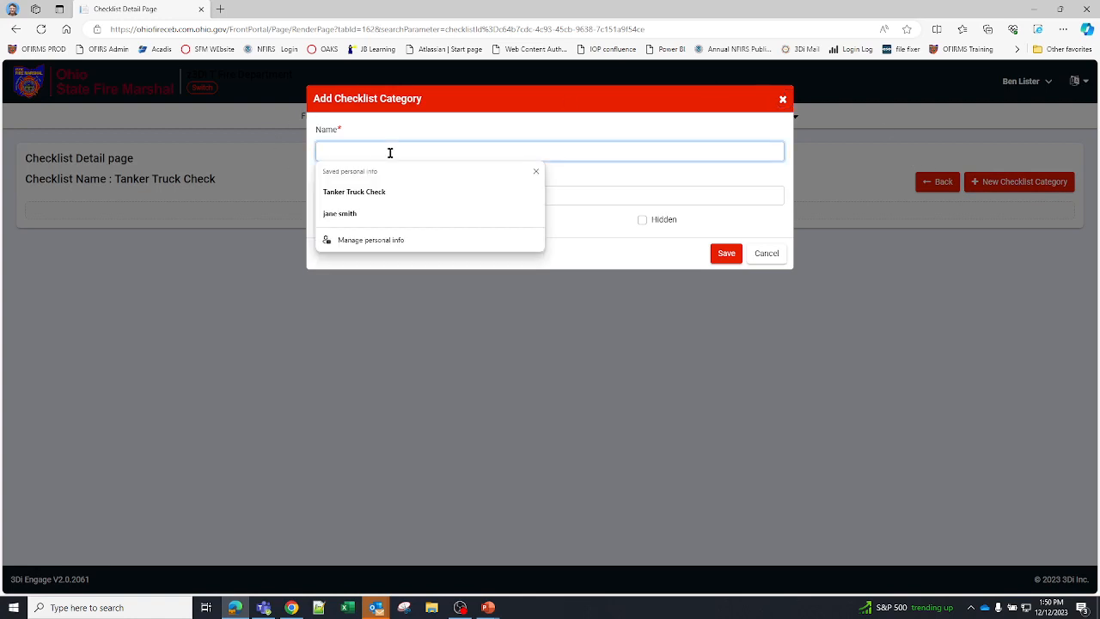
{"action": "type", "text": "Cabinet 1"}
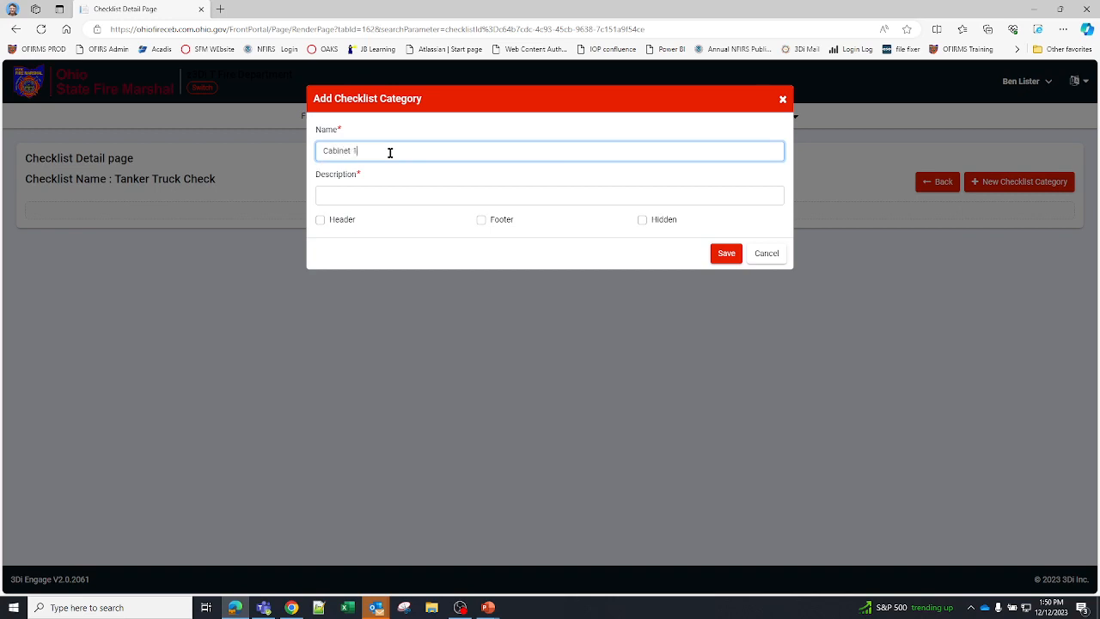
{"action": "left_click", "coordinate": [379, 193]}
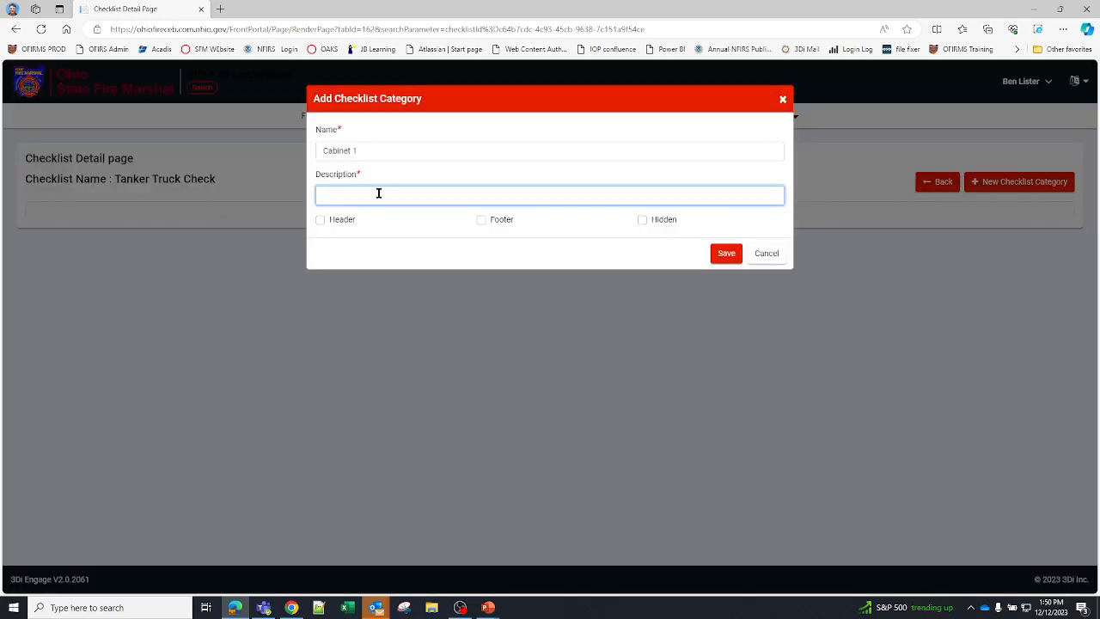
{"action": "type", "text": "Drivers side closest to the cab"}
{"action": "left_click", "coordinate": [481, 222]}
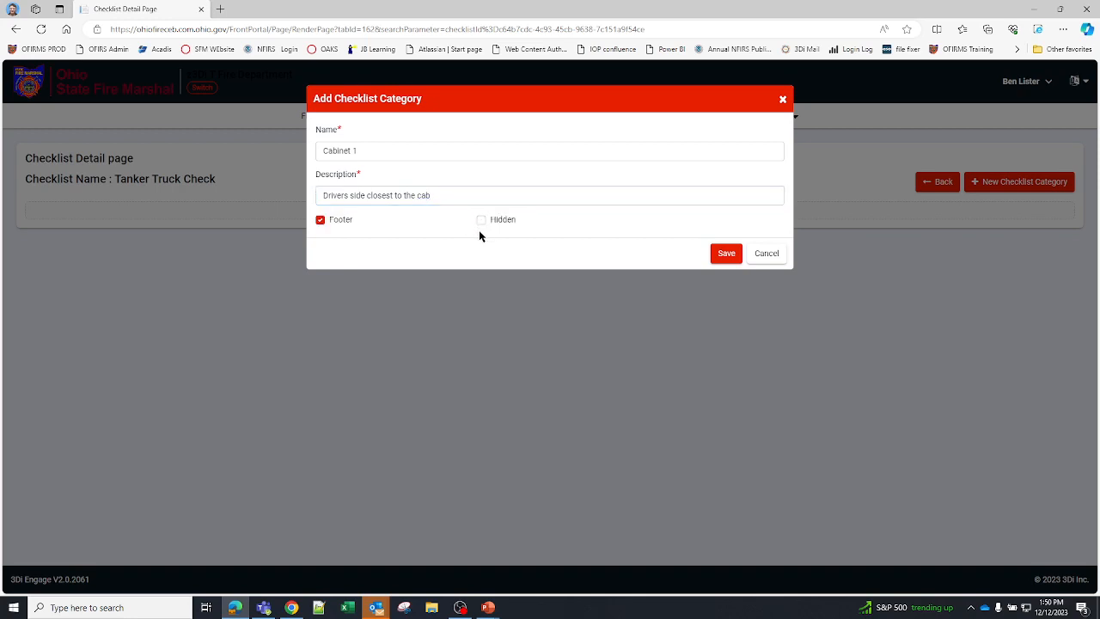
{"action": "left_click", "coordinate": [321, 220]}
{"action": "left_click", "coordinate": [731, 256]}
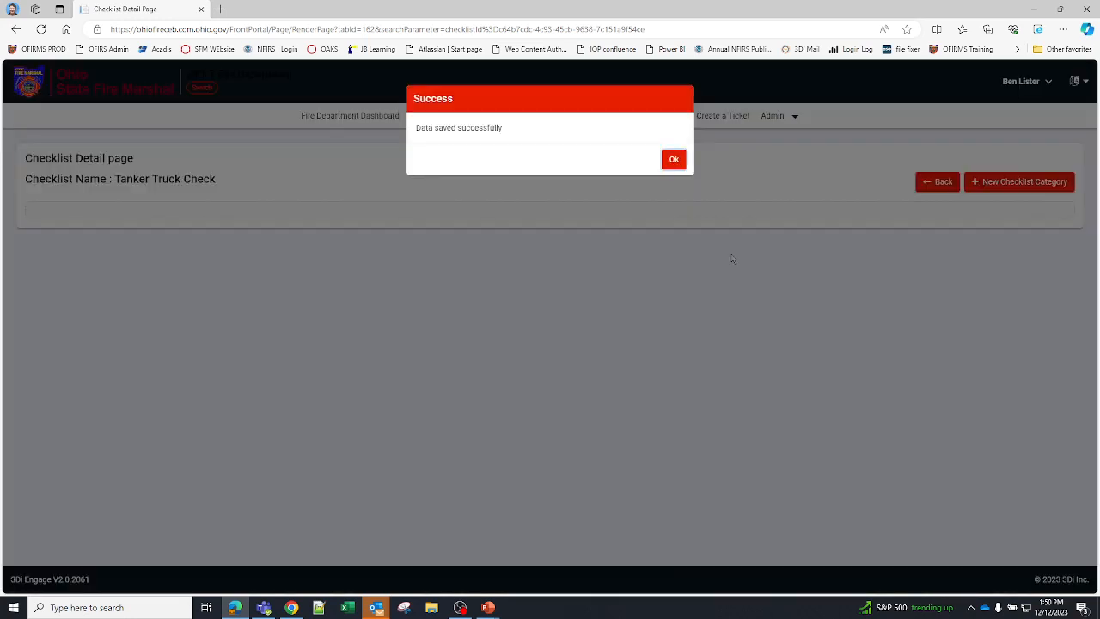
{"action": "left_click", "coordinate": [674, 161]}
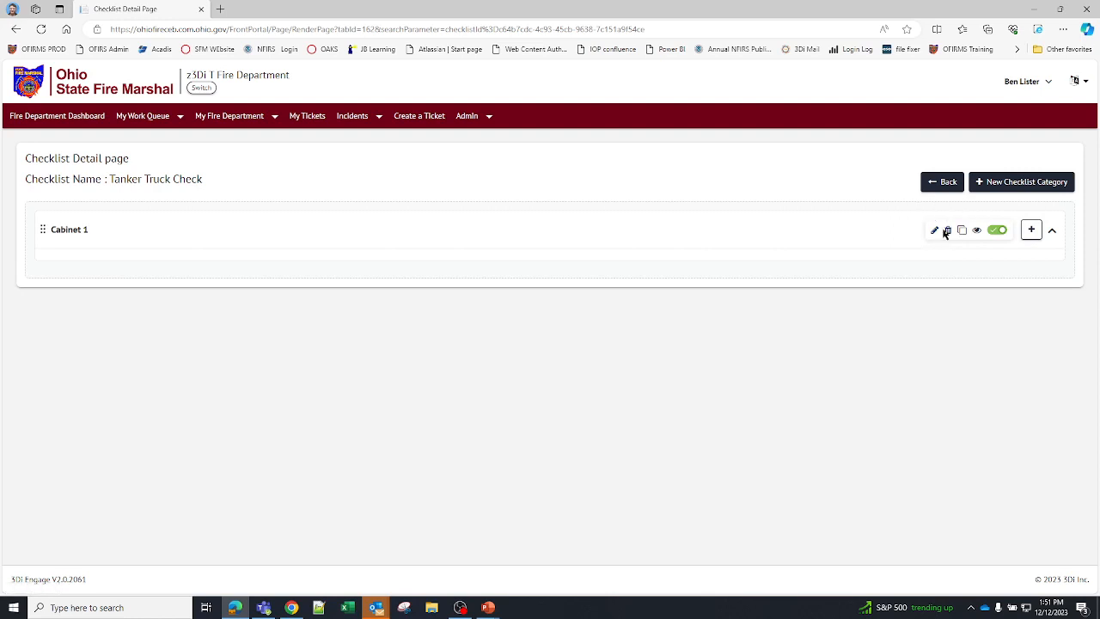
Start deactivating the Cabinet 1 category, but decline the confirmation
{"action": "left_click", "coordinate": [998, 232]}
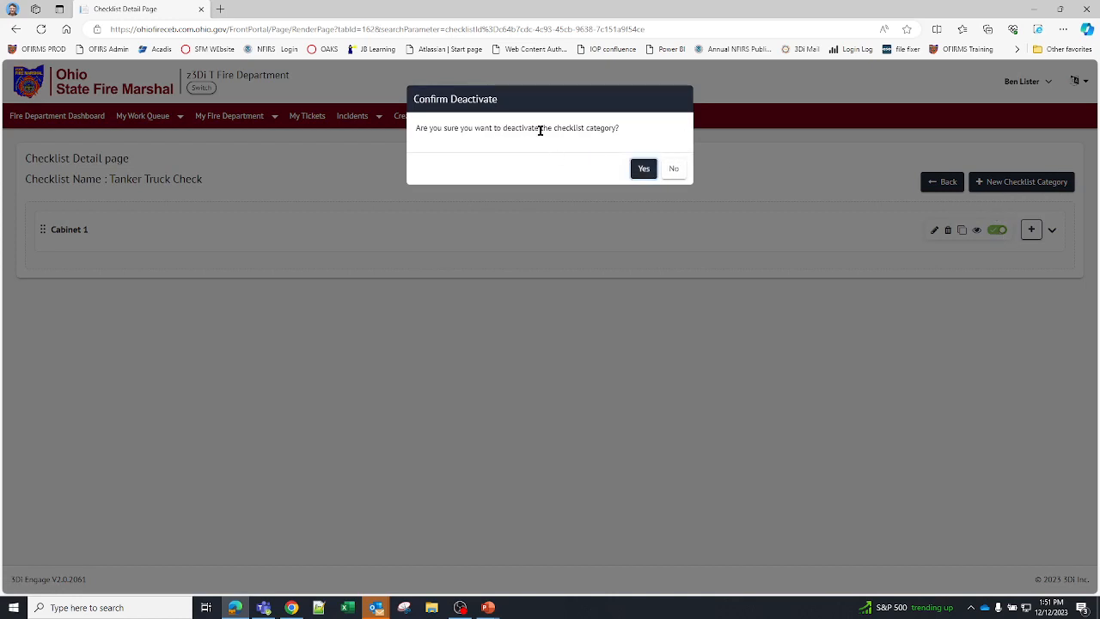
{"action": "left_click", "coordinate": [678, 172]}
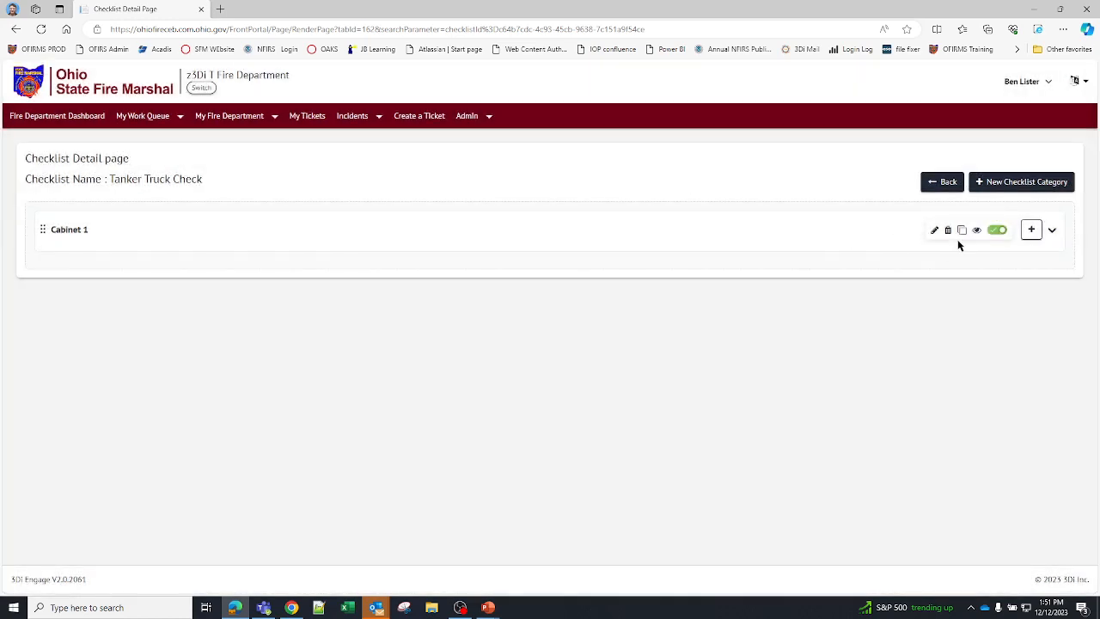
Start a new item in Cabinet 1 with the item text 50' 1 3/4" hose
{"action": "left_click", "coordinate": [1031, 230]}
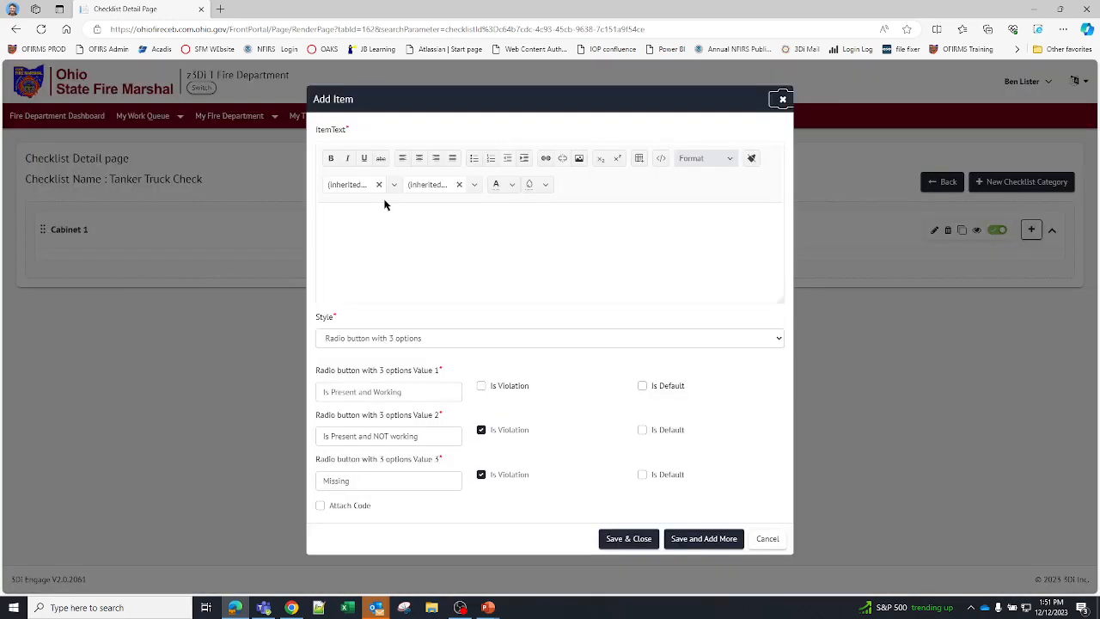
{"action": "left_click", "coordinate": [370, 230]}
{"action": "type", "text": "0"}
{"action": "type", "text": "' 1 3/4\" hose"}
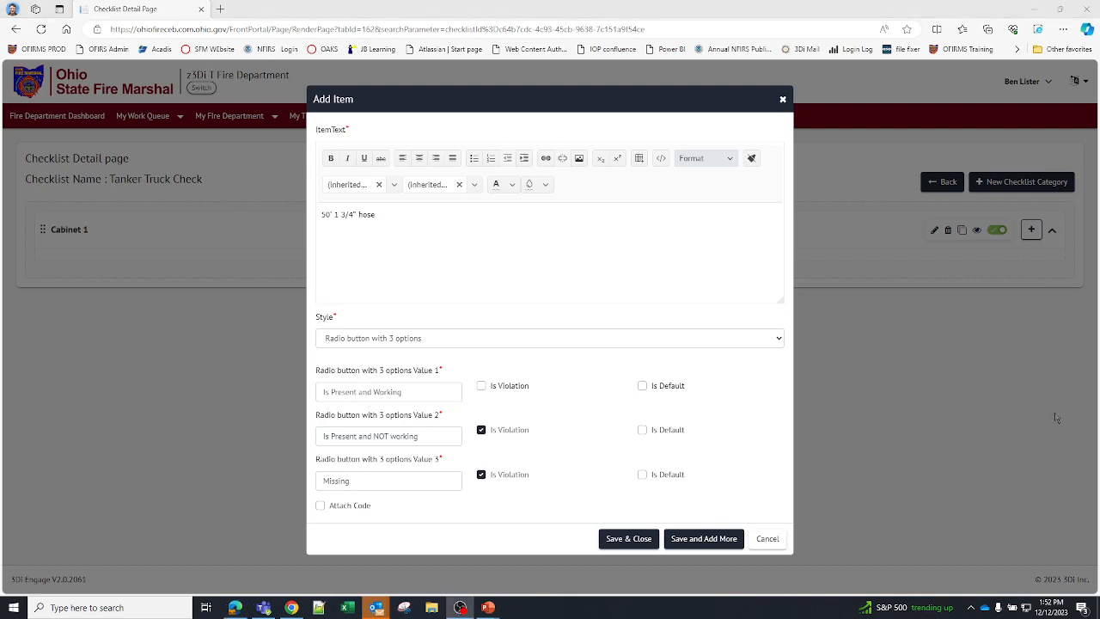
{"action": "left_click", "coordinate": [403, 214]}
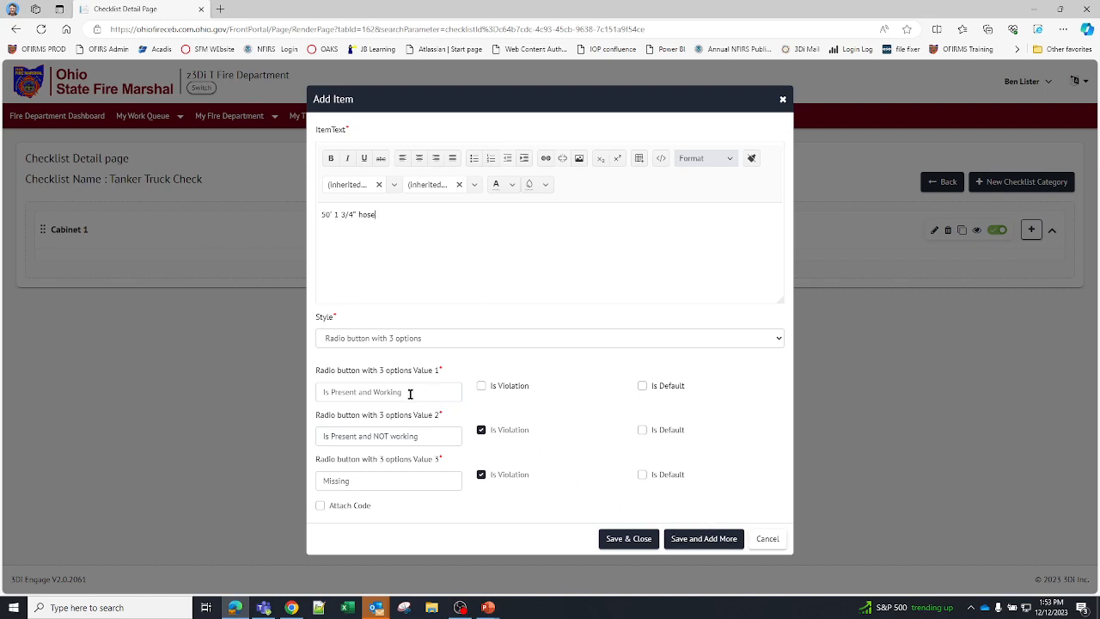
Set the item's three values to "In service", "in service with superficial tears" and "out of service", and save it to add another item
{"action": "left_click_drag", "start_coordinate": [412, 394], "coordinate": [308, 396]}
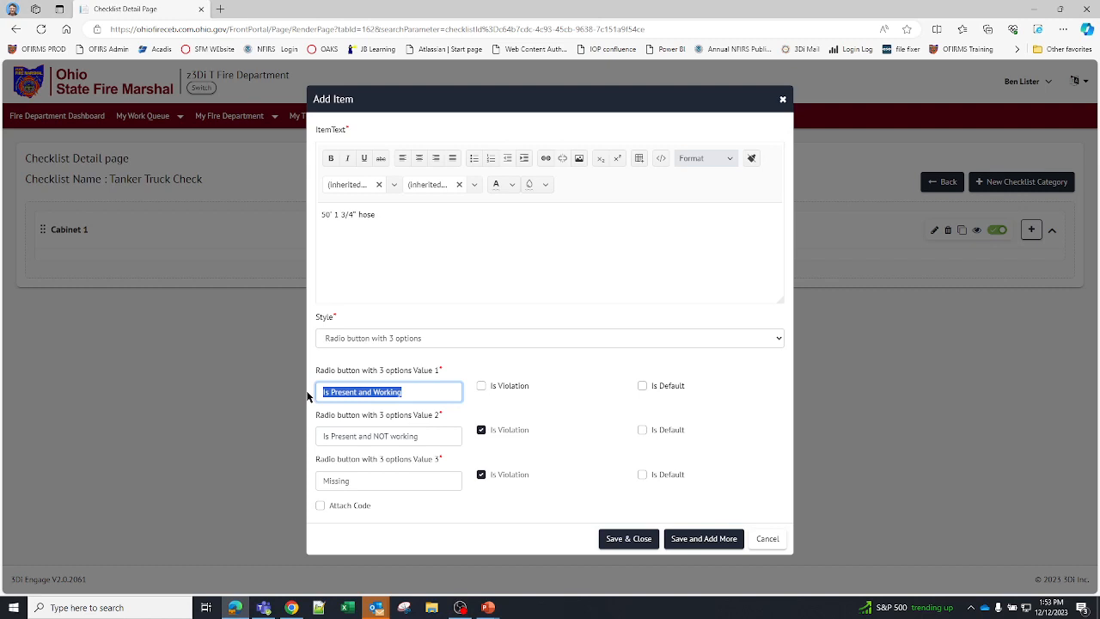
{"action": "type", "text": "In servic"}
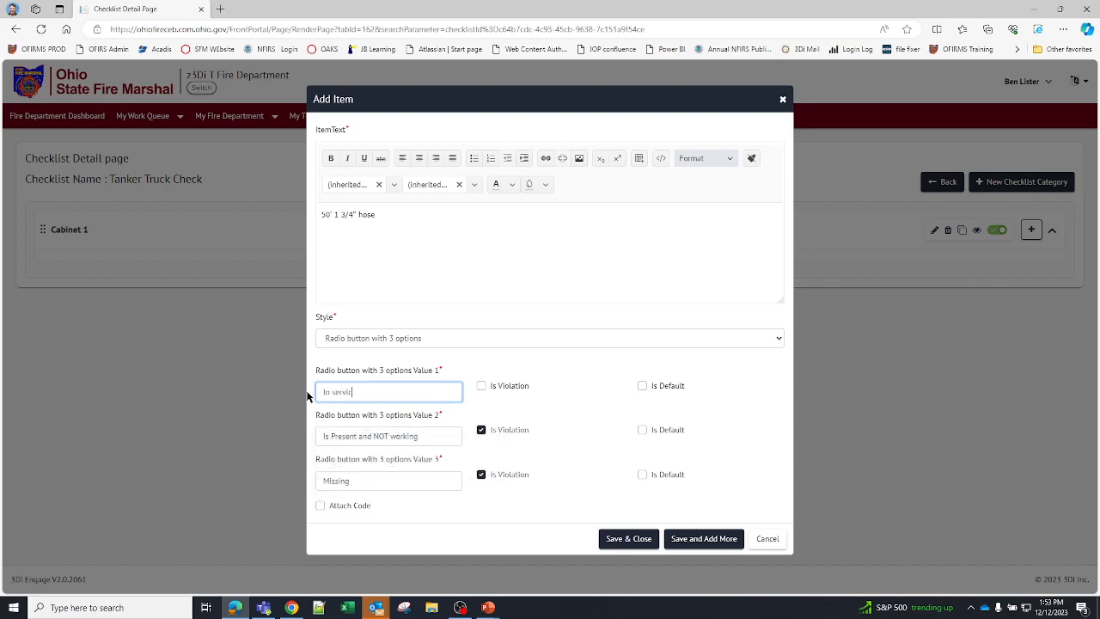
{"action": "type", "text": "e"}
{"action": "left_click_drag", "start_coordinate": [430, 436], "coordinate": [285, 448]}
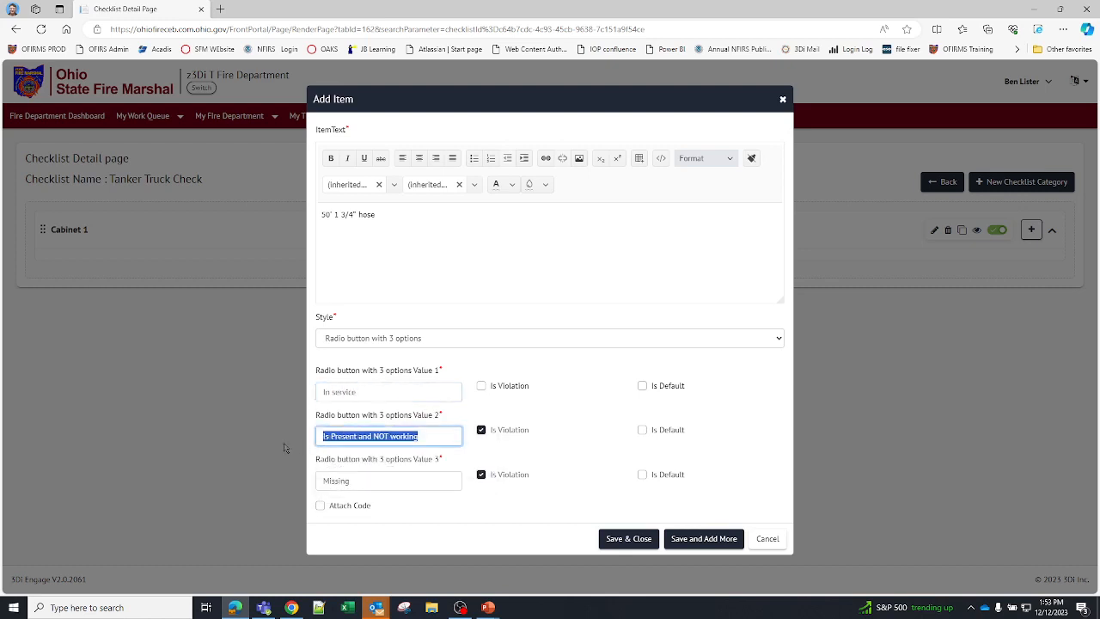
{"action": "type", "text": "in servi"}
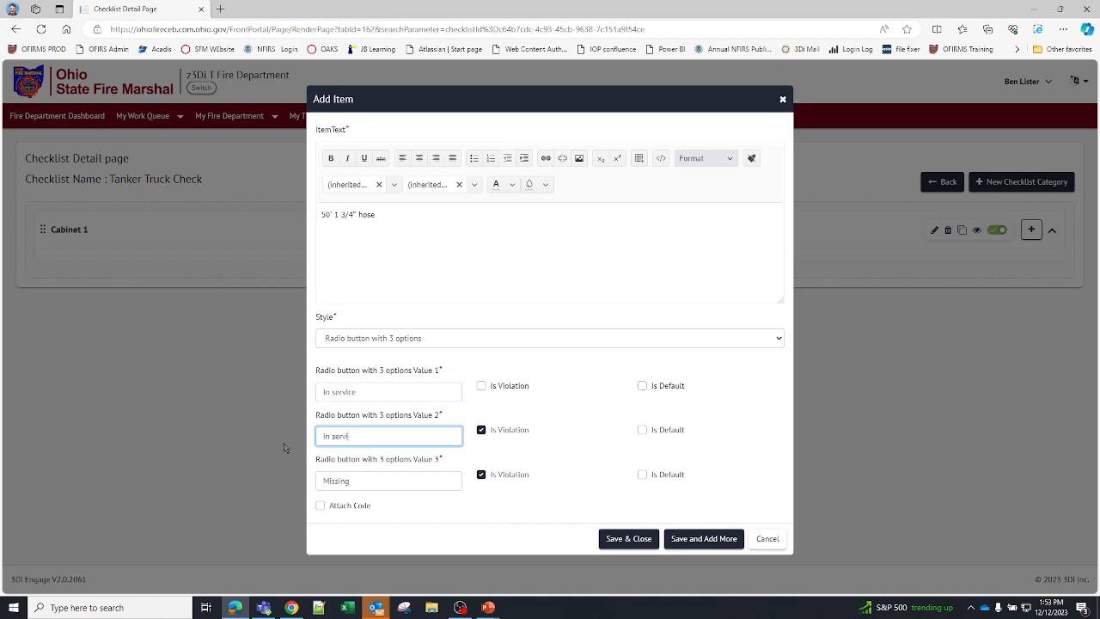
{"action": "type", "text": "ce with supervisf"}
{"action": "key", "text": "BackSpace"}
{"action": "type", "text": "ficial tears"}
{"action": "double_click", "coordinate": [361, 480]}
{"action": "type", "text": "ou"}
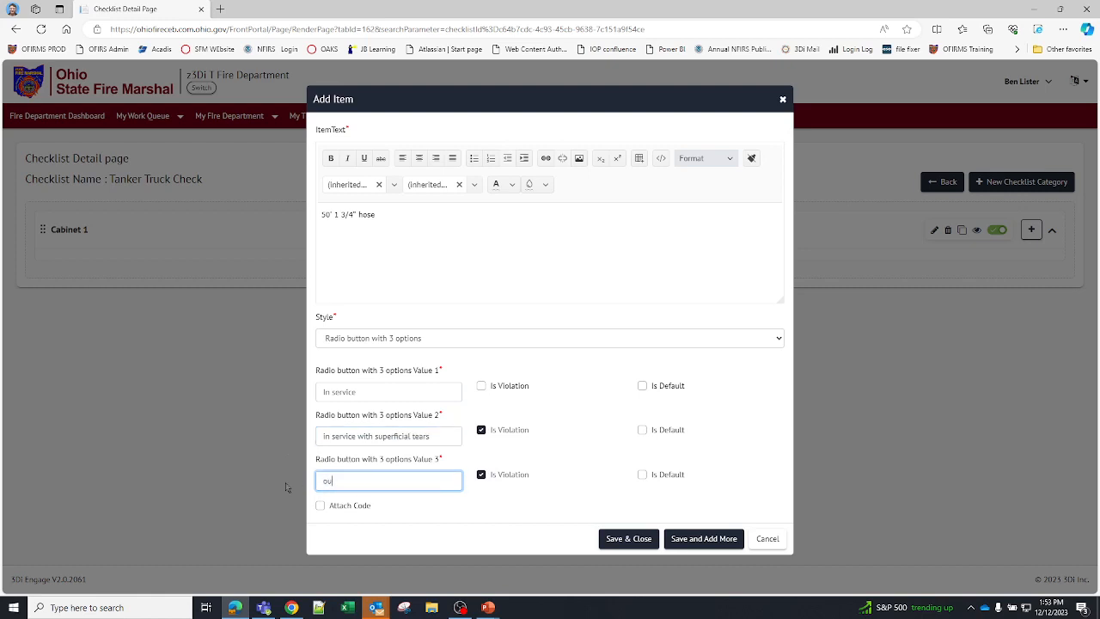
{"action": "type", "text": "t of service"}
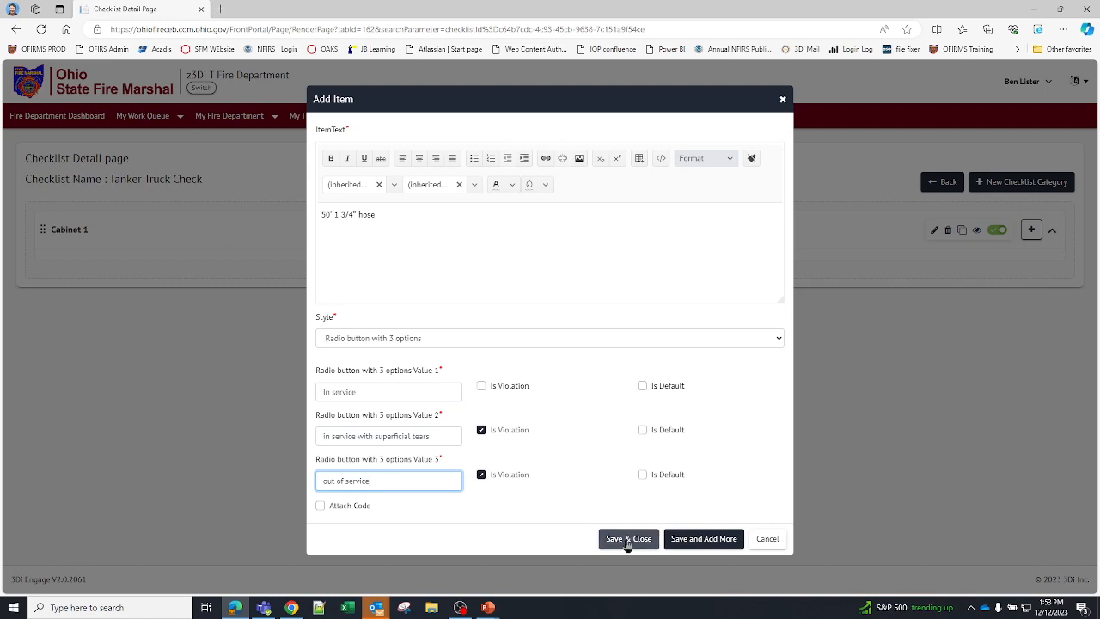
{"action": "left_click", "coordinate": [705, 540]}
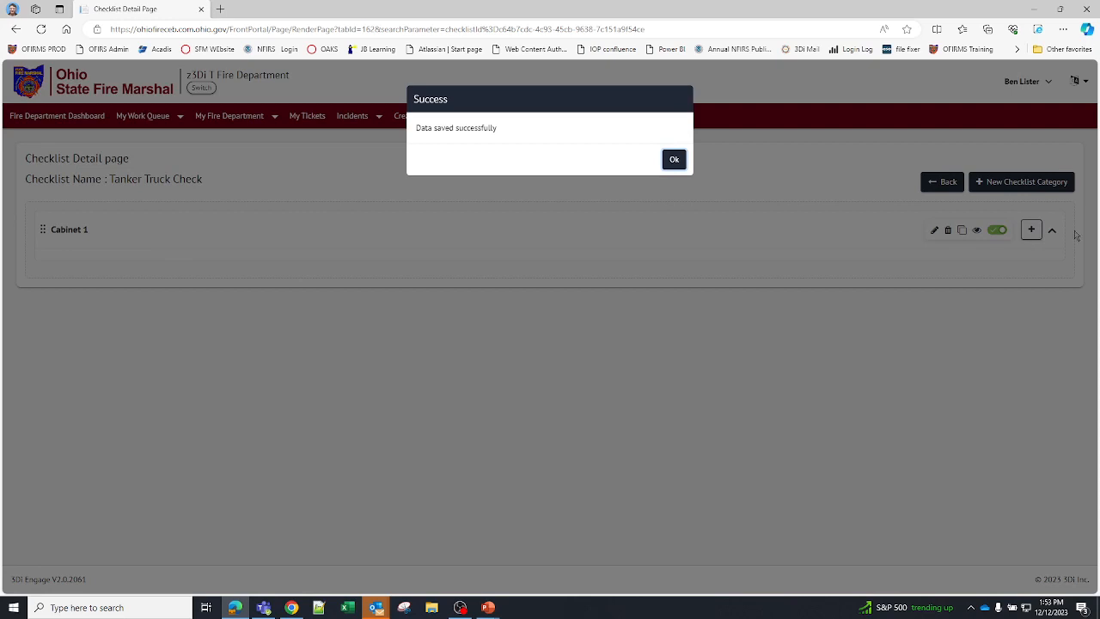
{"action": "left_click", "coordinate": [674, 160]}
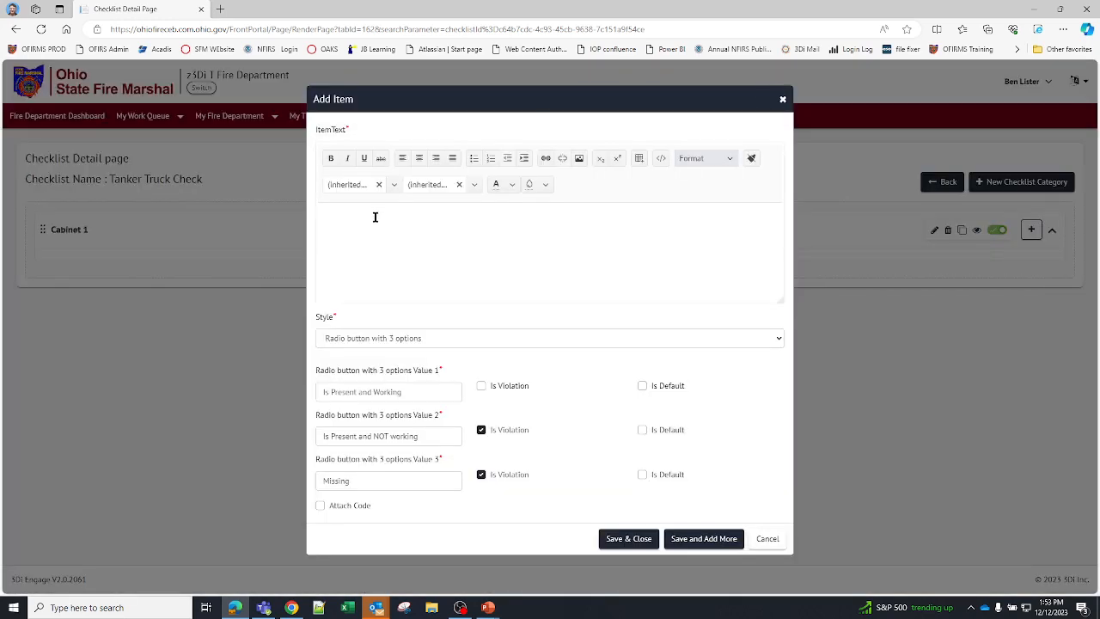
Enter 50' 2" hose as the new item's text, dismissing the meeting notification
{"action": "type", "text": "50"}
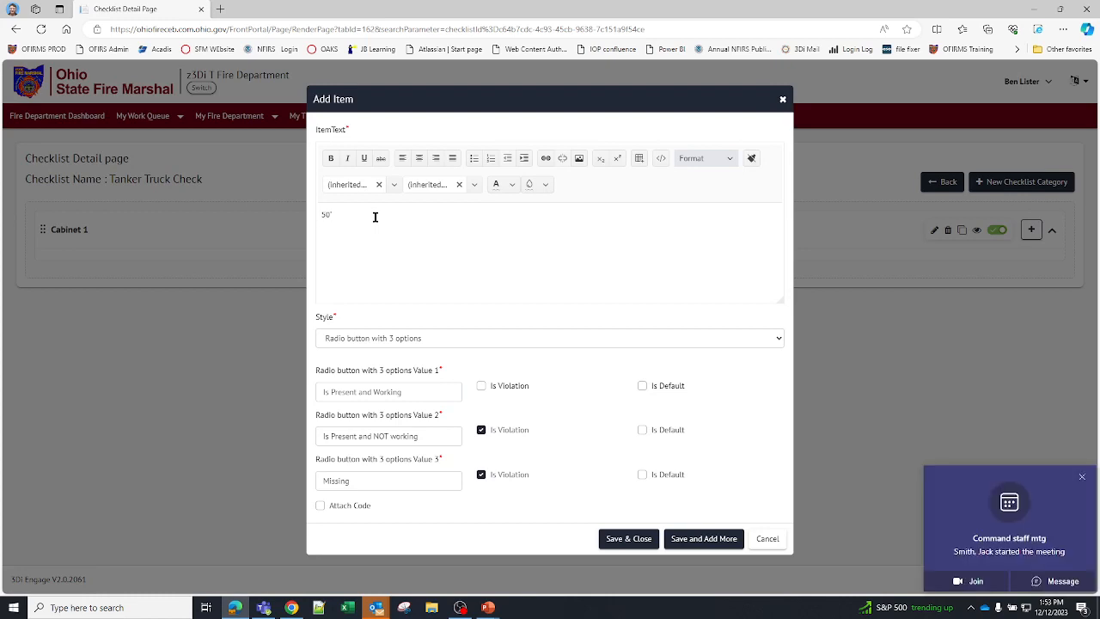
{"action": "left_click", "coordinate": [1083, 477]}
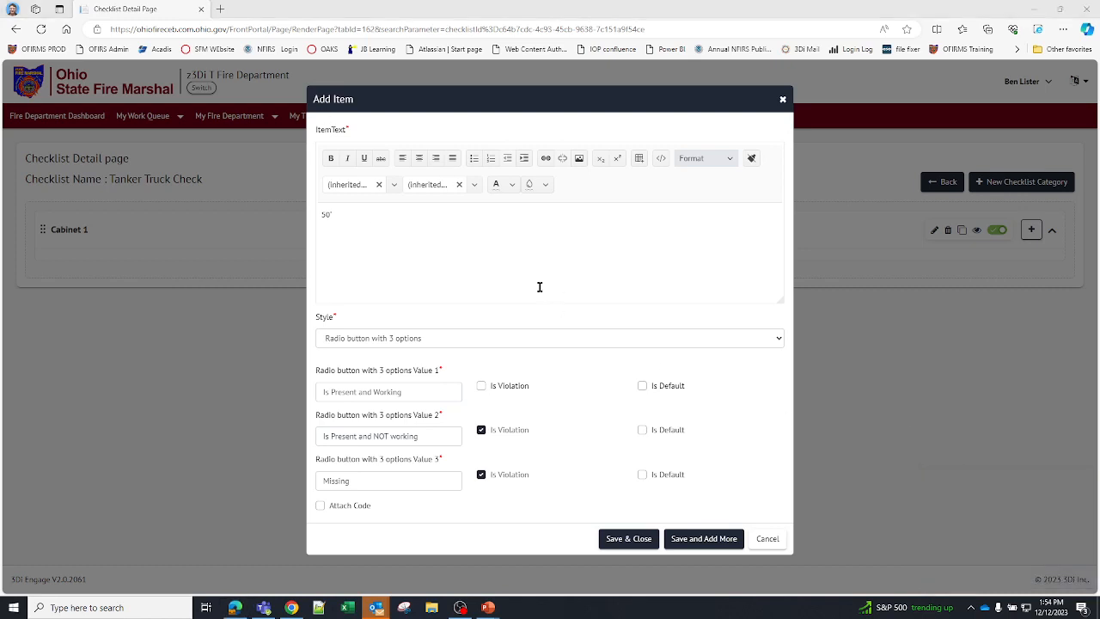
{"action": "left_click", "coordinate": [394, 216]}
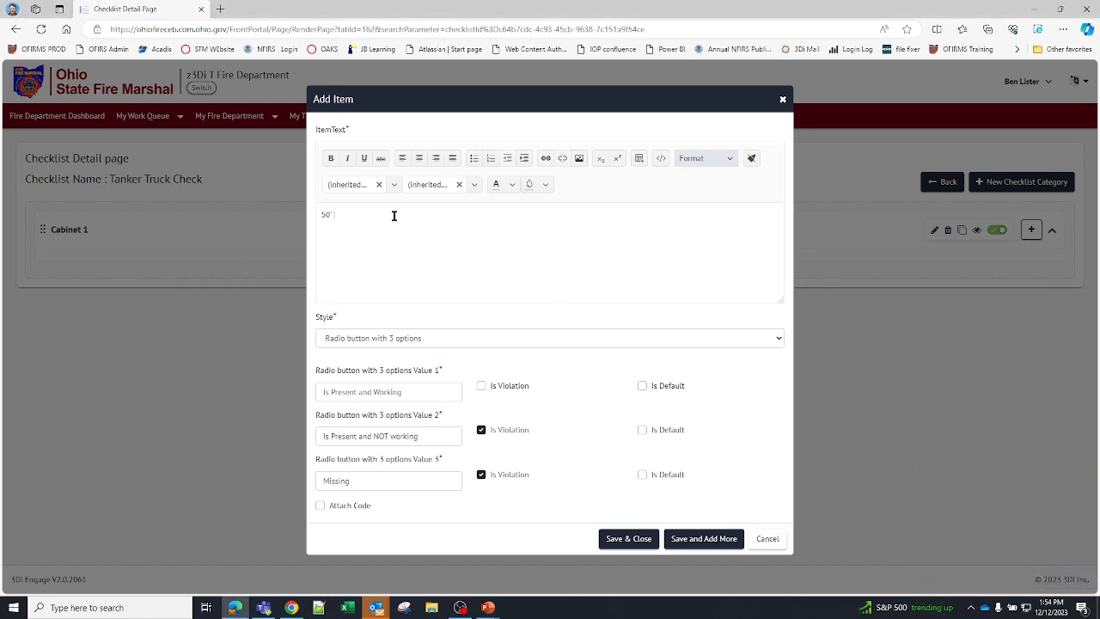
{"action": "type", "text": "2\" hose"}
Set the 2" hose item's first value to "In service" and its second to "in service with superficial tears"
{"action": "left_click_drag", "start_coordinate": [417, 393], "coordinate": [293, 376]}
{"action": "left_click_drag", "start_coordinate": [438, 398], "coordinate": [232, 384]}
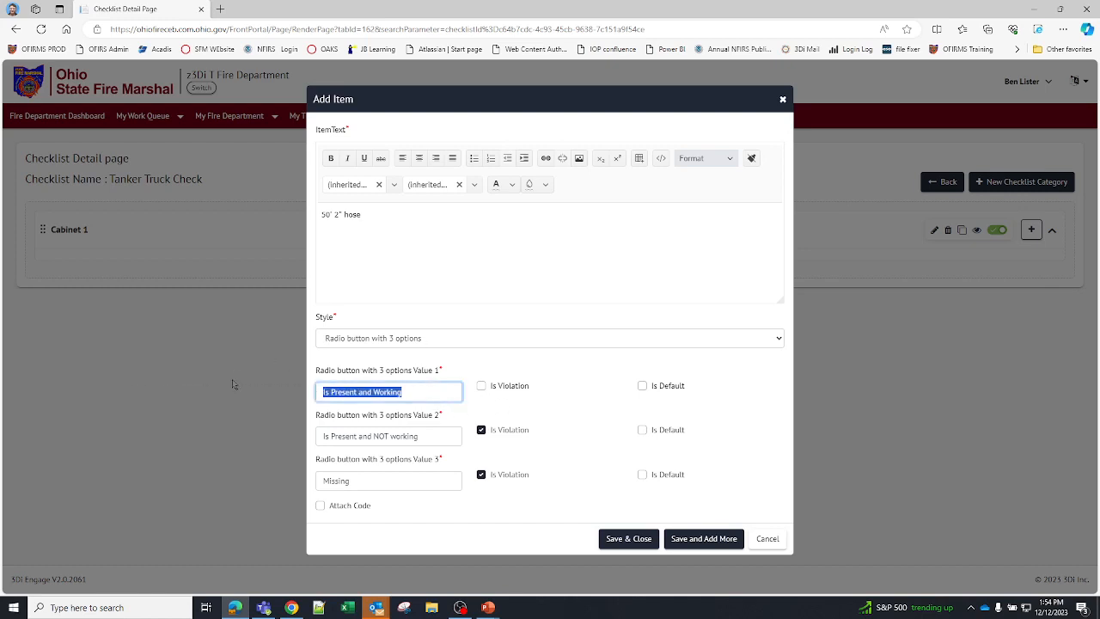
{"action": "type", "text": "In service"}
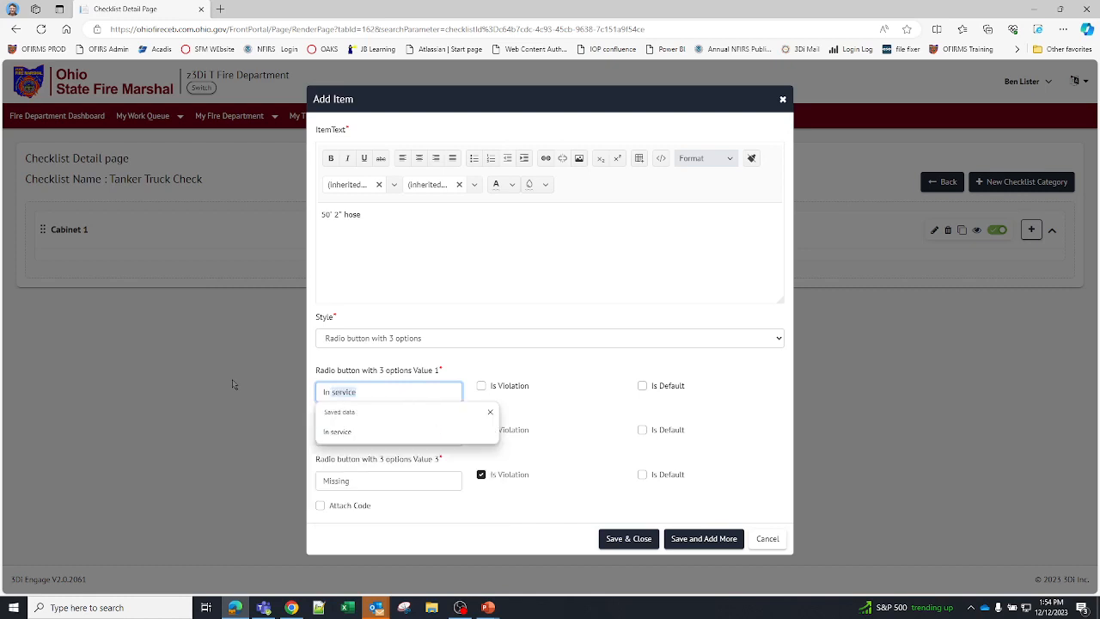
{"action": "key", "text": "Tab"}
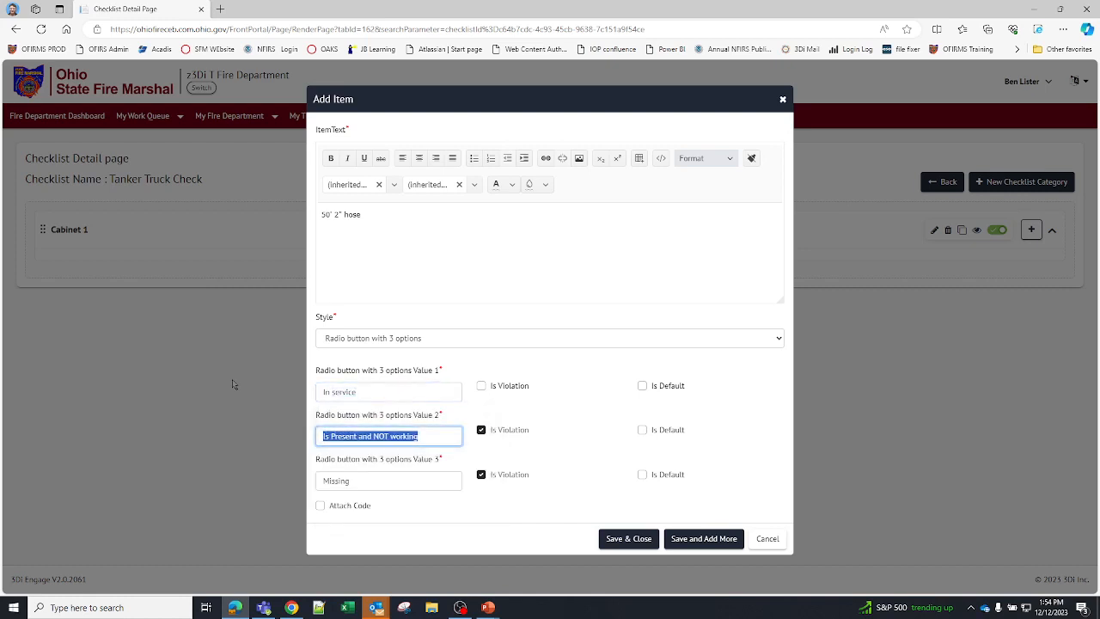
{"action": "type", "text": "In"}
{"action": "key", "text": "Down"}
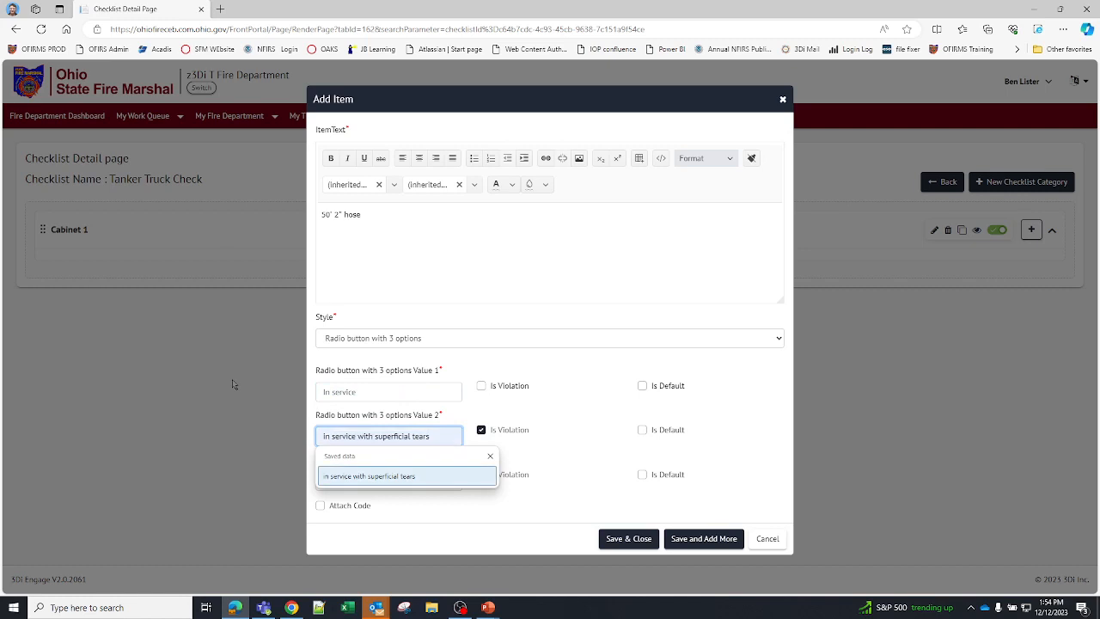
{"action": "left_click", "coordinate": [395, 477]}
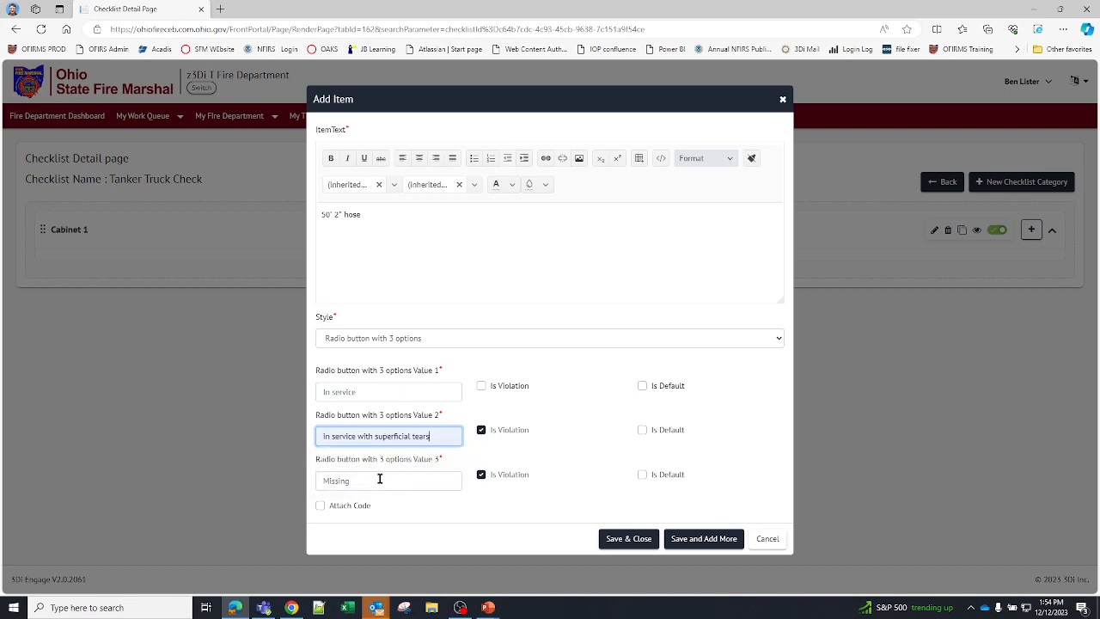
Set the 2" hose item's third value to "out of service", then save and close the item
{"action": "left_click", "coordinate": [373, 478]}
{"action": "left_click", "coordinate": [274, 463]}
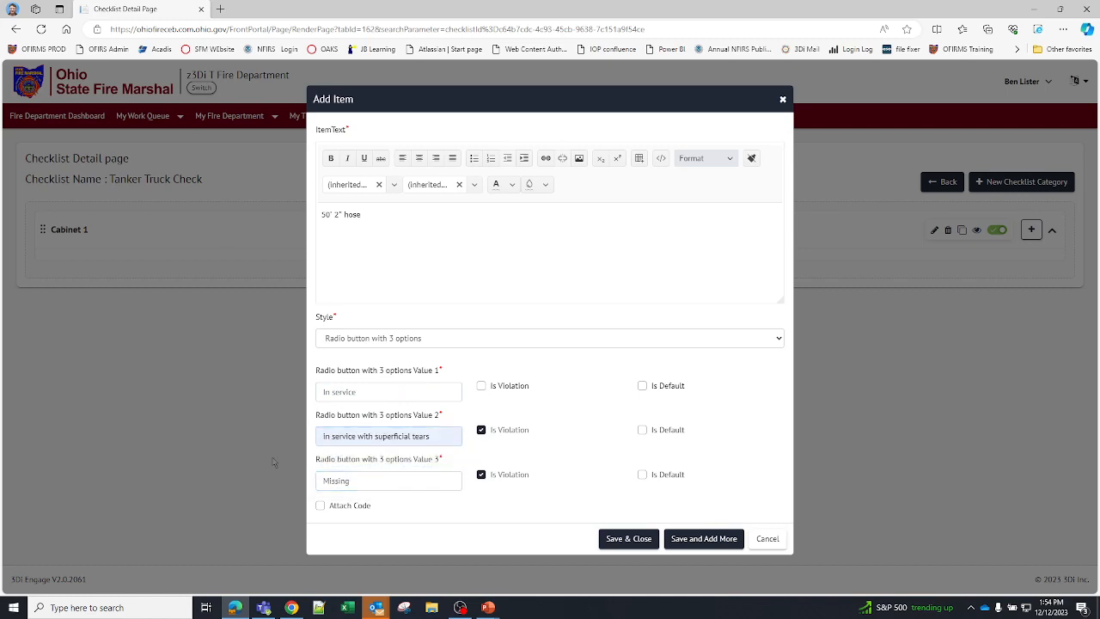
{"action": "left_click", "coordinate": [365, 483]}
{"action": "key", "text": "BackSpace"}
{"action": "key", "text": "BackSpace"}
{"action": "key", "text": "BackSpace"}
{"action": "key", "text": "BackSpace"}
{"action": "key", "text": "BackSpace"}
{"action": "key", "text": "BackSpace"}
{"action": "key", "text": "BackSpace"}
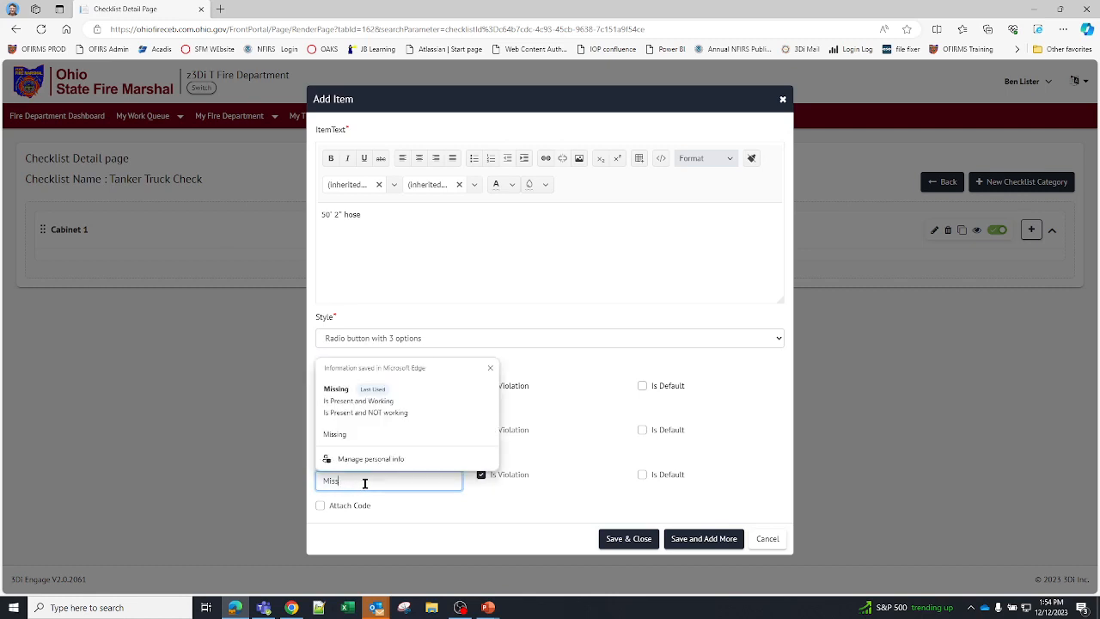
{"action": "type", "text": "out of service"}
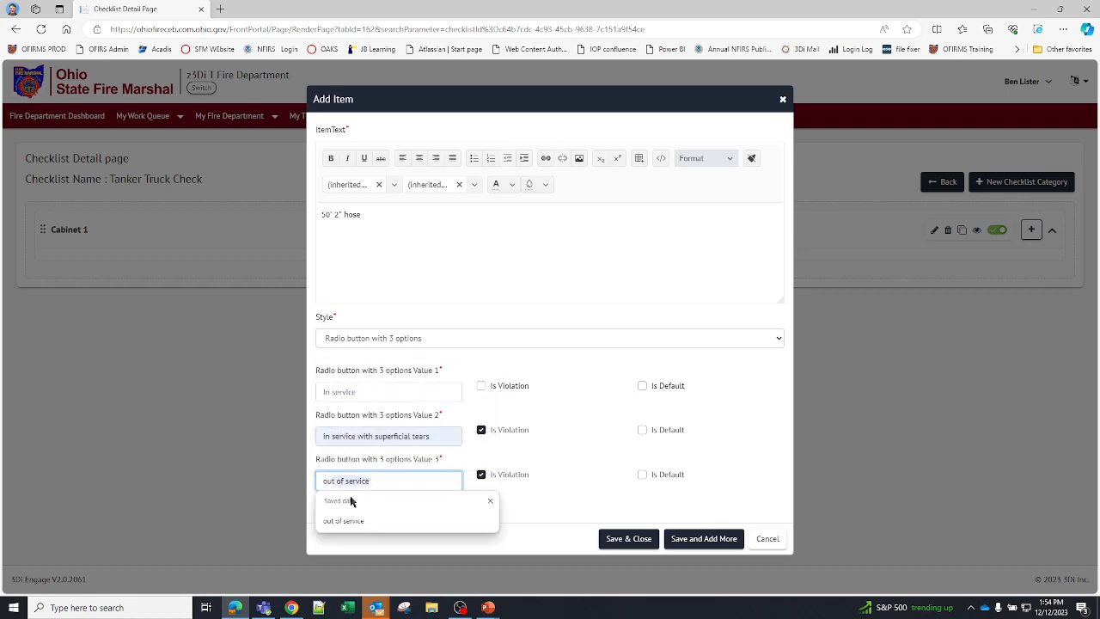
{"action": "left_click", "coordinate": [396, 481]}
{"action": "left_click", "coordinate": [607, 532]}
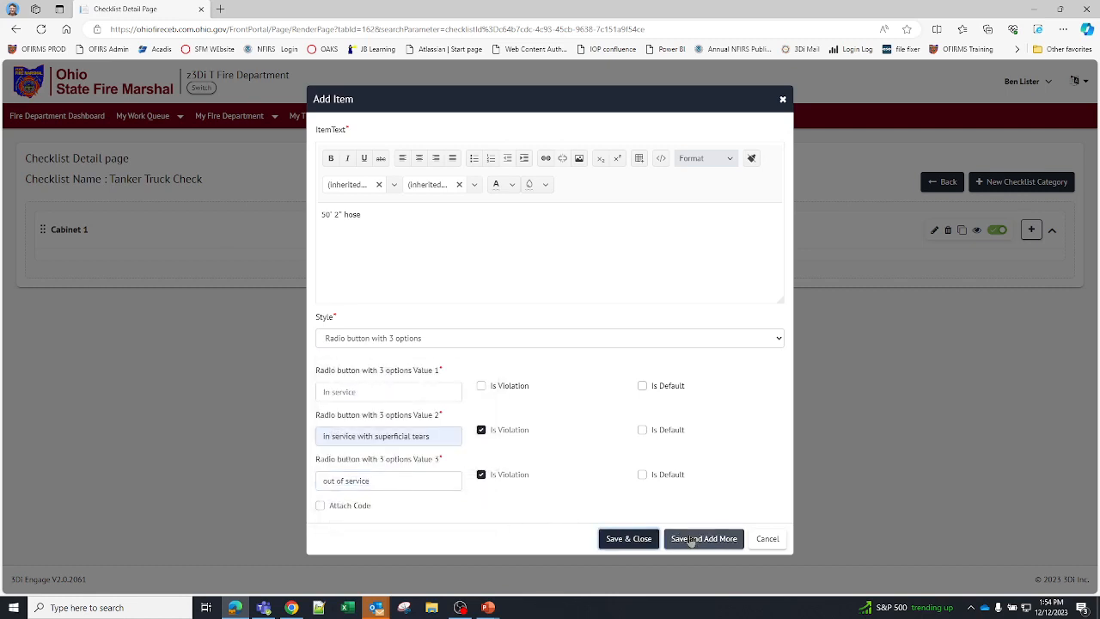
{"action": "left_click", "coordinate": [631, 539]}
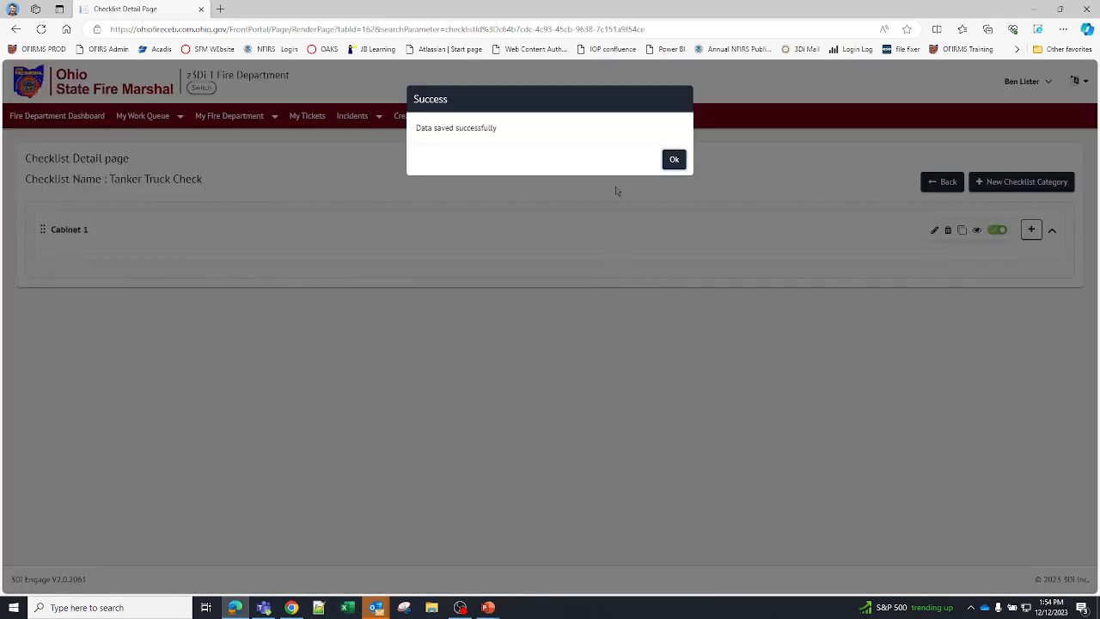
{"action": "left_click", "coordinate": [675, 160]}
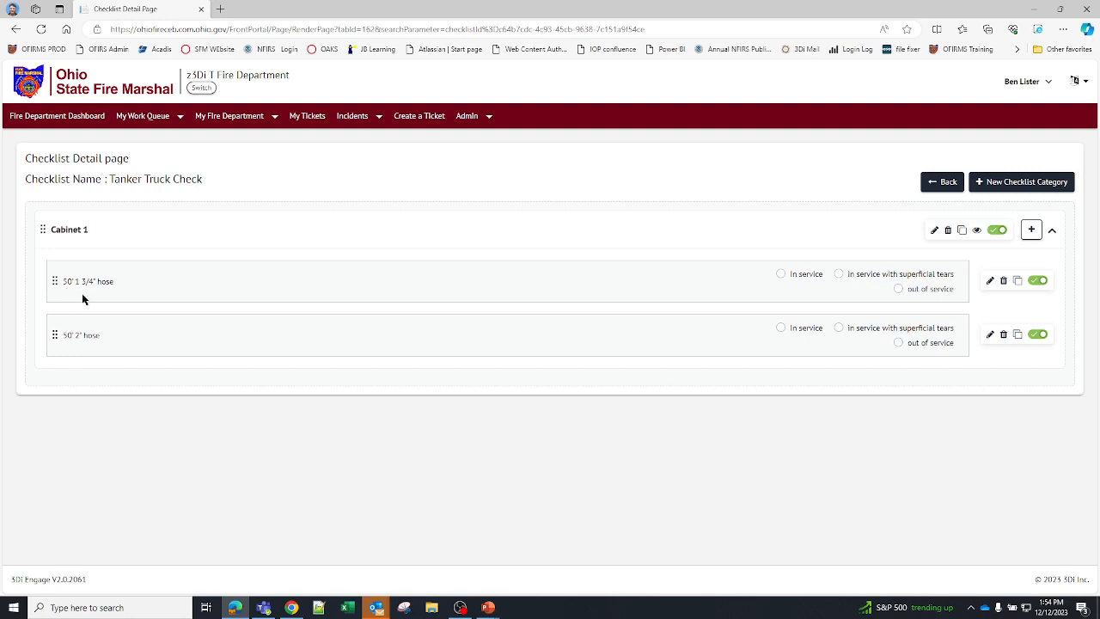
Try out the three answer options of the 50' 1 3/4" hose item, finishing on "In service"
{"action": "left_click", "coordinate": [780, 274]}
{"action": "left_click", "coordinate": [839, 274]}
{"action": "left_click", "coordinate": [897, 290]}
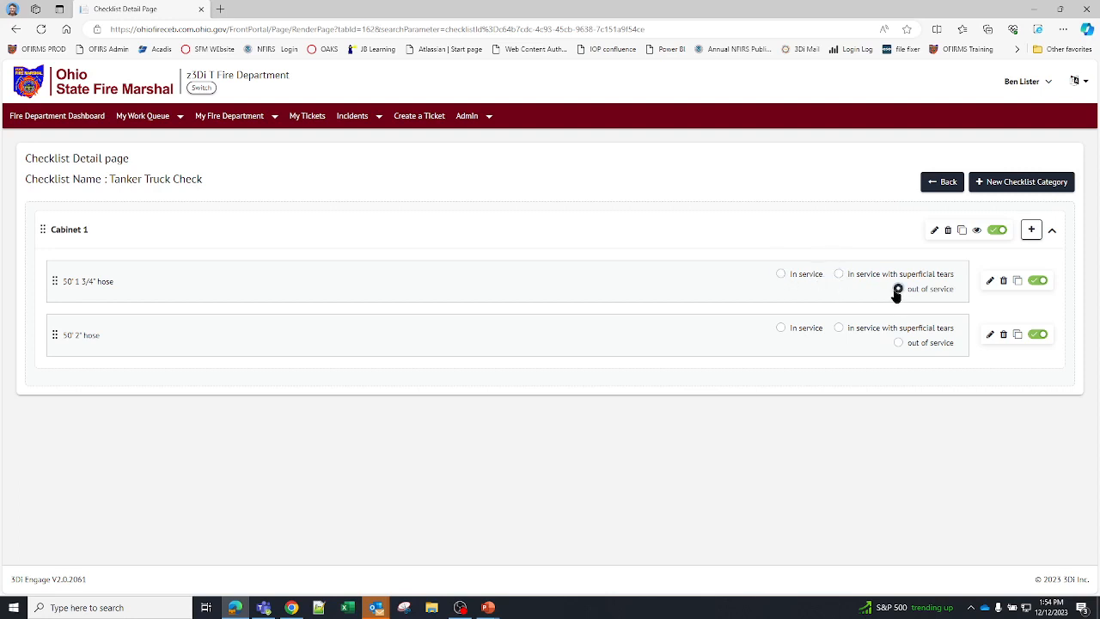
{"action": "left_click", "coordinate": [781, 275]}
Start a new checklist category named Cabinet 2
{"action": "left_click", "coordinate": [1020, 182]}
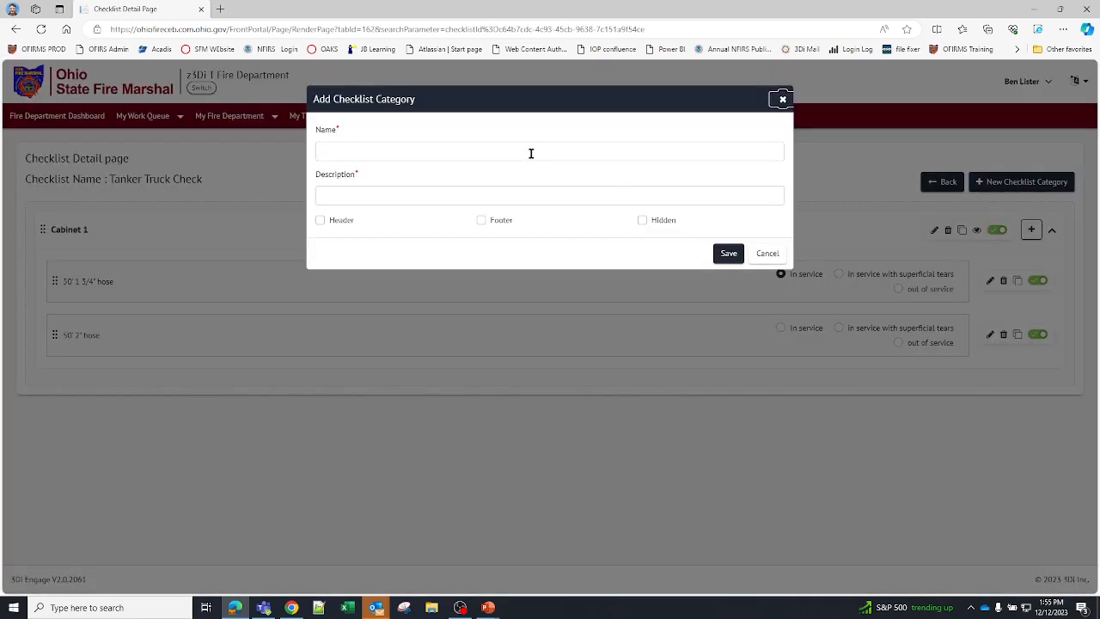
{"action": "left_click", "coordinate": [522, 144]}
{"action": "type", "text": "C"}
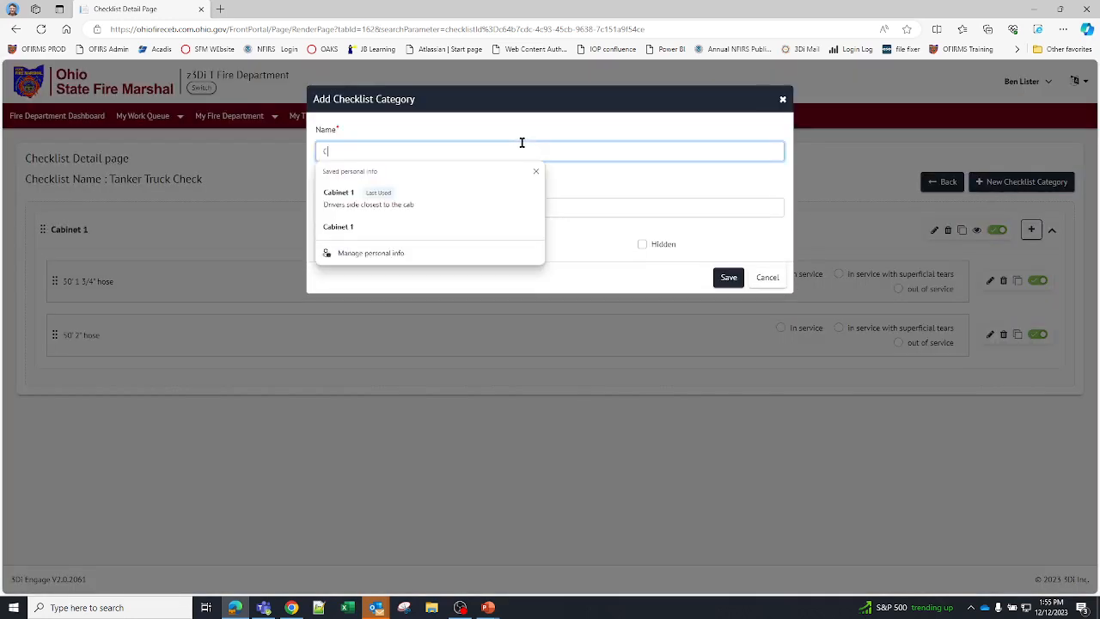
{"action": "type", "text": "abinet 2"}
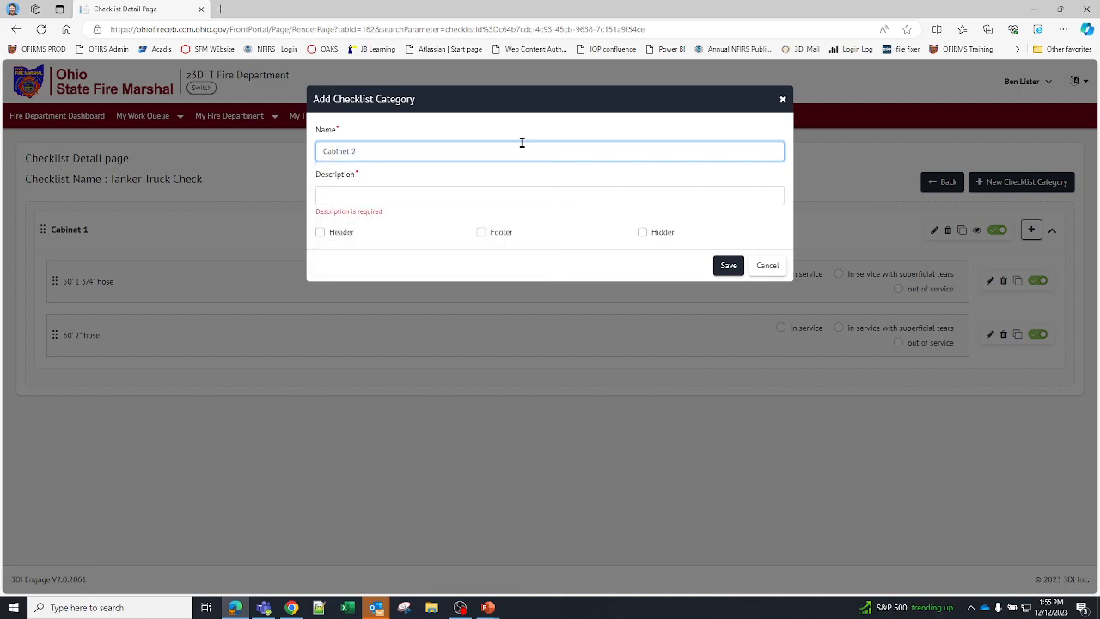
Describe the Cabinet 2 category as located past cabinet 1, and save it
{"action": "left_click", "coordinate": [514, 192]}
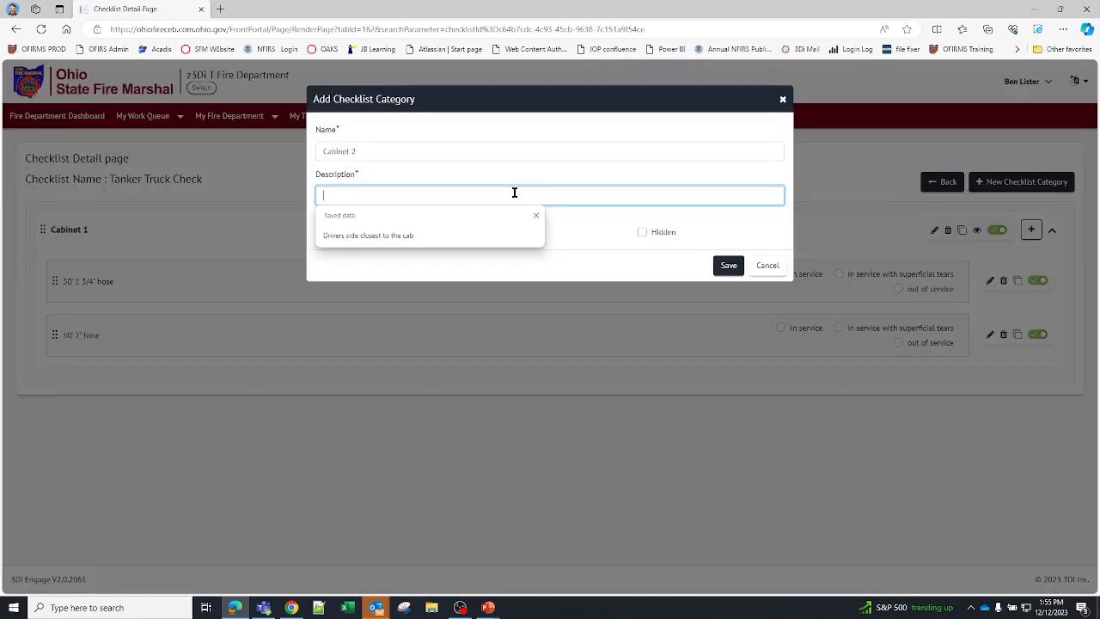
{"action": "type", "text": "secon"}
{"action": "key", "text": "BackSpace"}
{"action": "key", "text": "BackSpace"}
{"action": "key", "text": "BackSpace"}
{"action": "key", "text": "BackSpace"}
{"action": "key", "text": "BackSpace"}
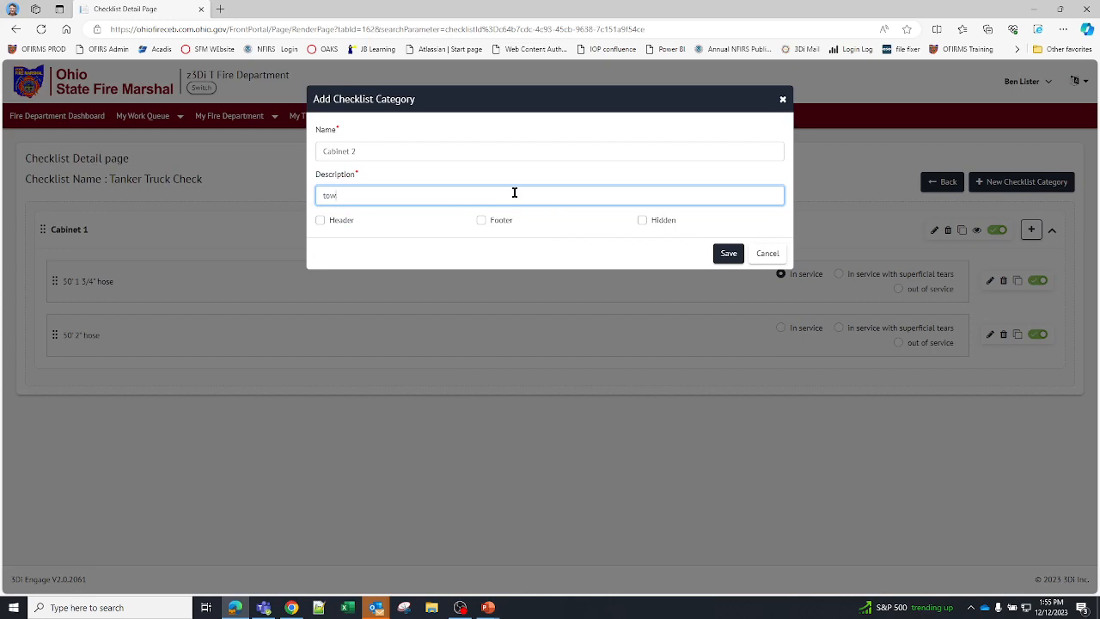
{"action": "type", "text": "seco"}
{"action": "key", "text": "BackSpace"}
{"action": "key", "text": "BackSpace"}
{"action": "key", "text": "BackSpace"}
{"action": "key", "text": "BackSpace"}
{"action": "type", "text": "past cabinet 1"}
{"action": "left_click", "coordinate": [729, 254]}
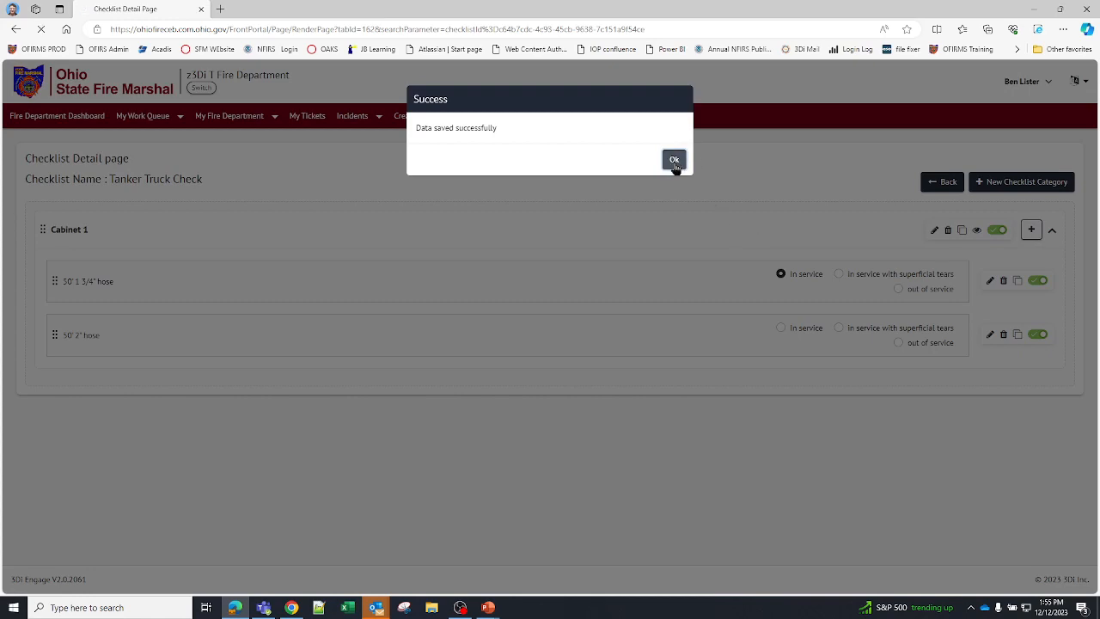
{"action": "left_click", "coordinate": [674, 160]}
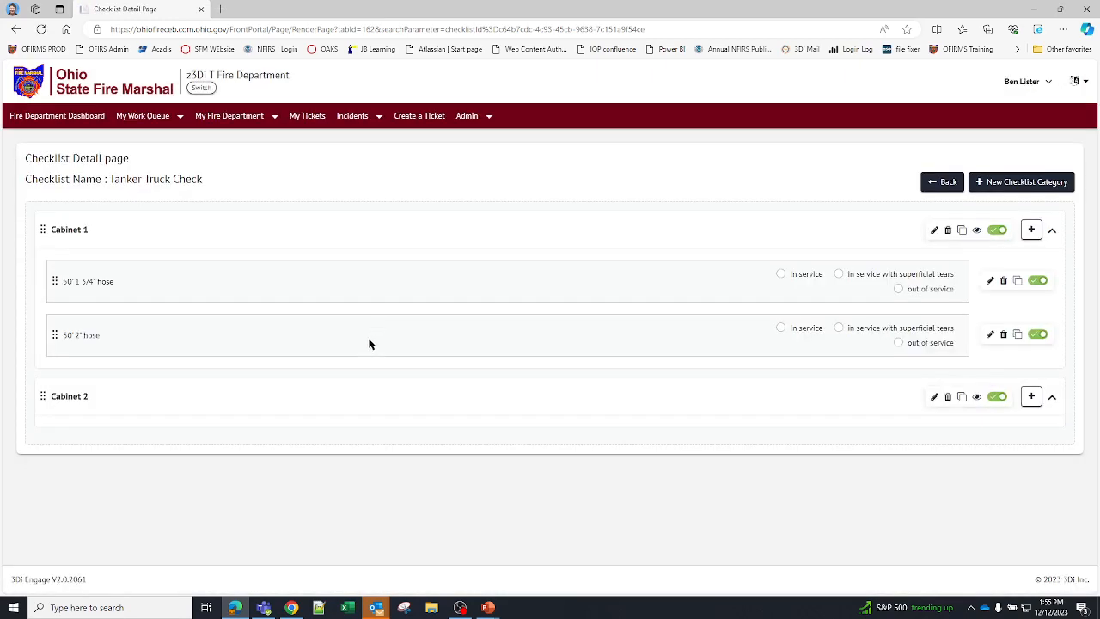
Add a Mallet item with the default three-option values to Cabinet 2, saving it to add another item
{"action": "left_click", "coordinate": [1032, 397]}
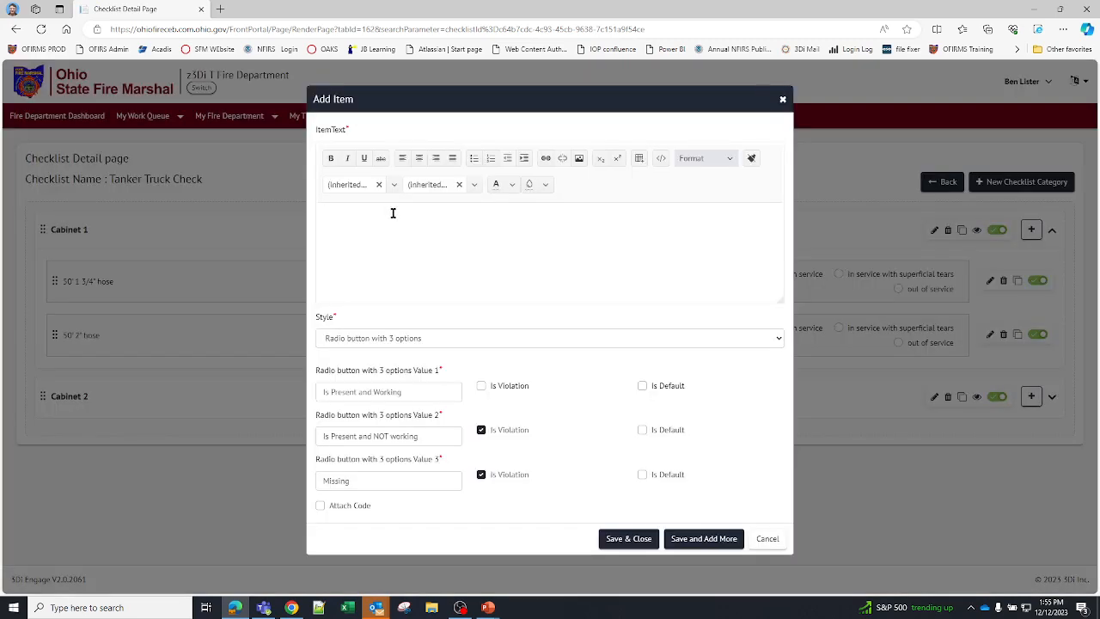
{"action": "type", "text": "Mallet"}
{"action": "left_click", "coordinate": [705, 540]}
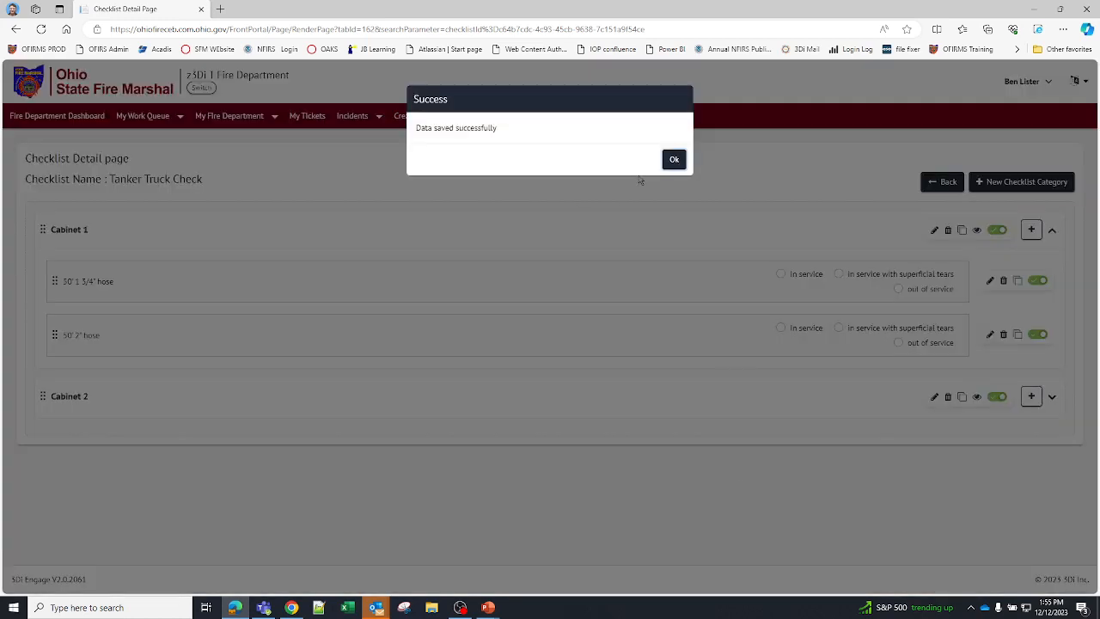
{"action": "left_click", "coordinate": [675, 161]}
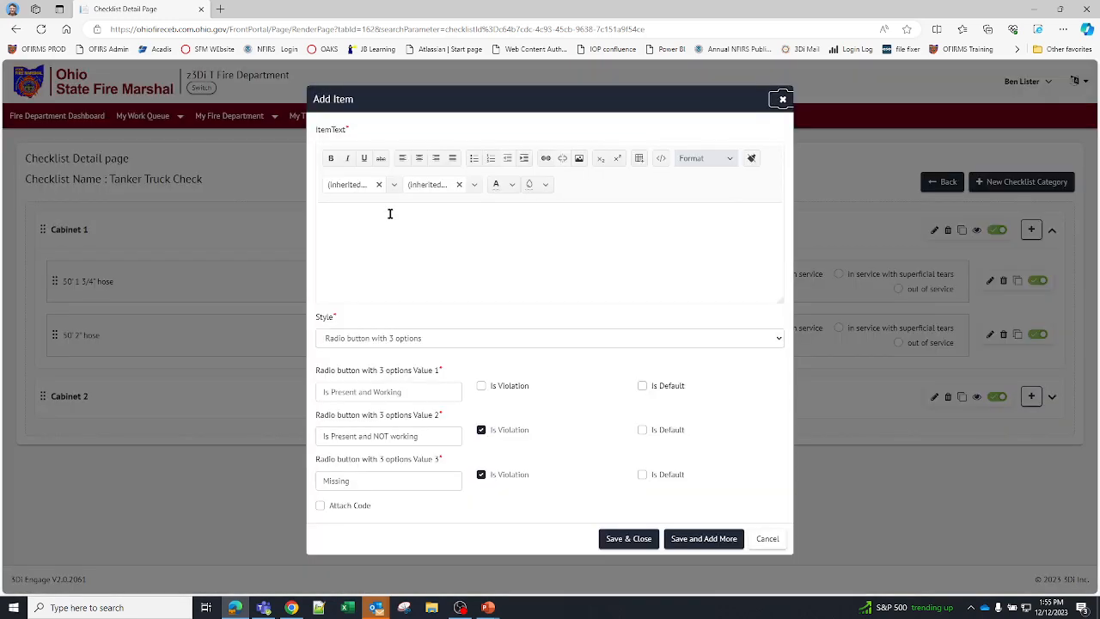
Add a Chain Saw item with the first value "Is Present and Working and fueled", then save and close it
{"action": "left_click", "coordinate": [388, 214]}
{"action": "type", "text": "Chain Saw"}
{"action": "left_click", "coordinate": [425, 392]}
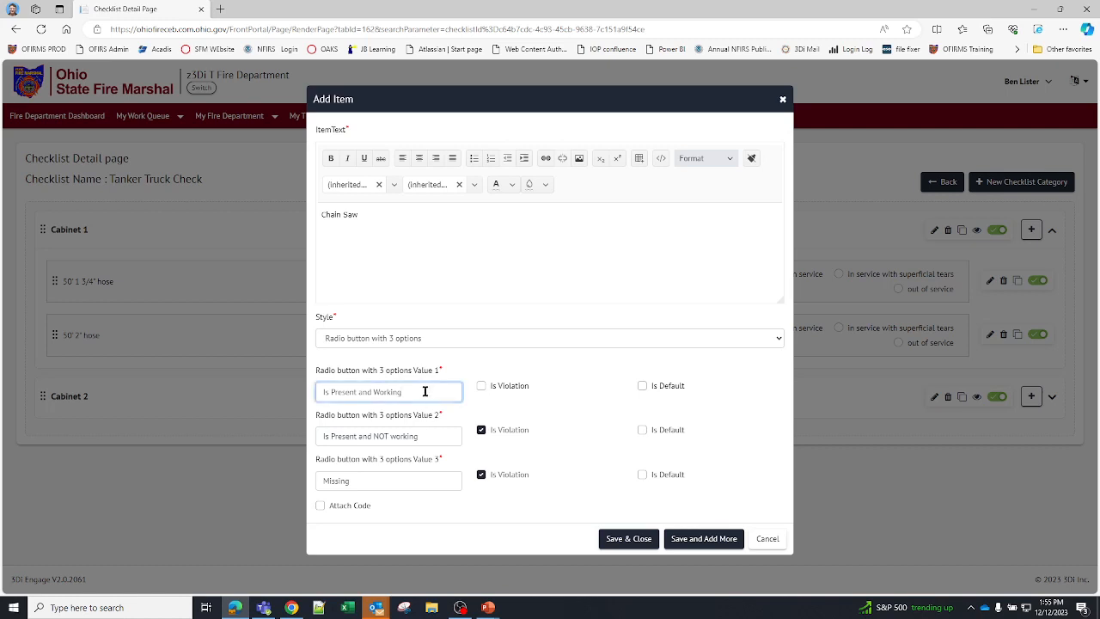
{"action": "type", "text": "and Nueled"}
{"action": "left_click", "coordinate": [635, 543]}
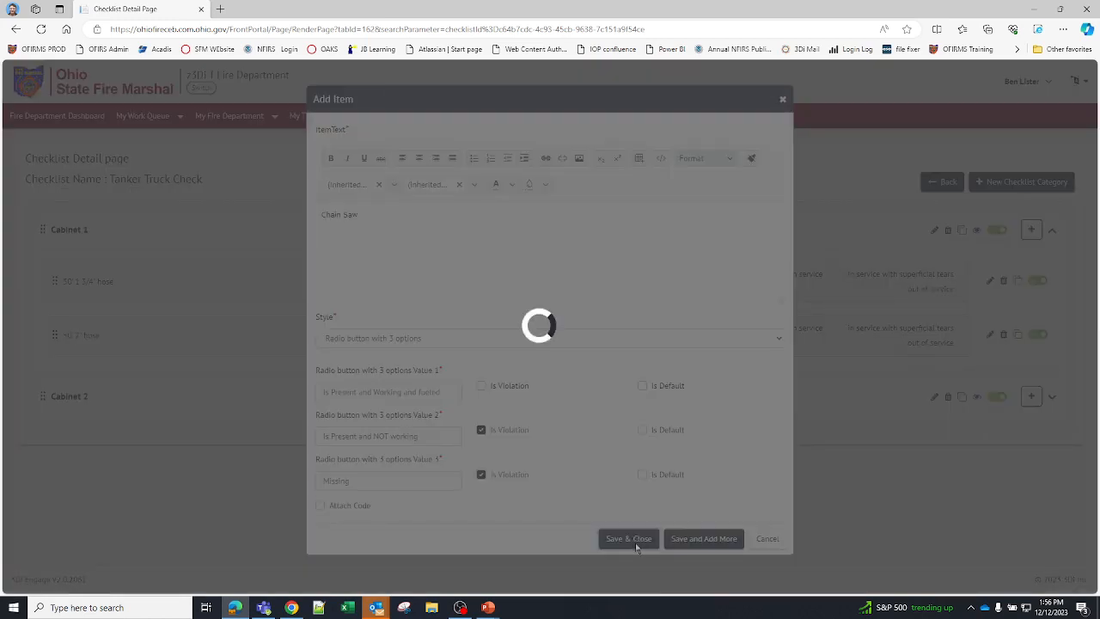
{"action": "left_click", "coordinate": [674, 164]}
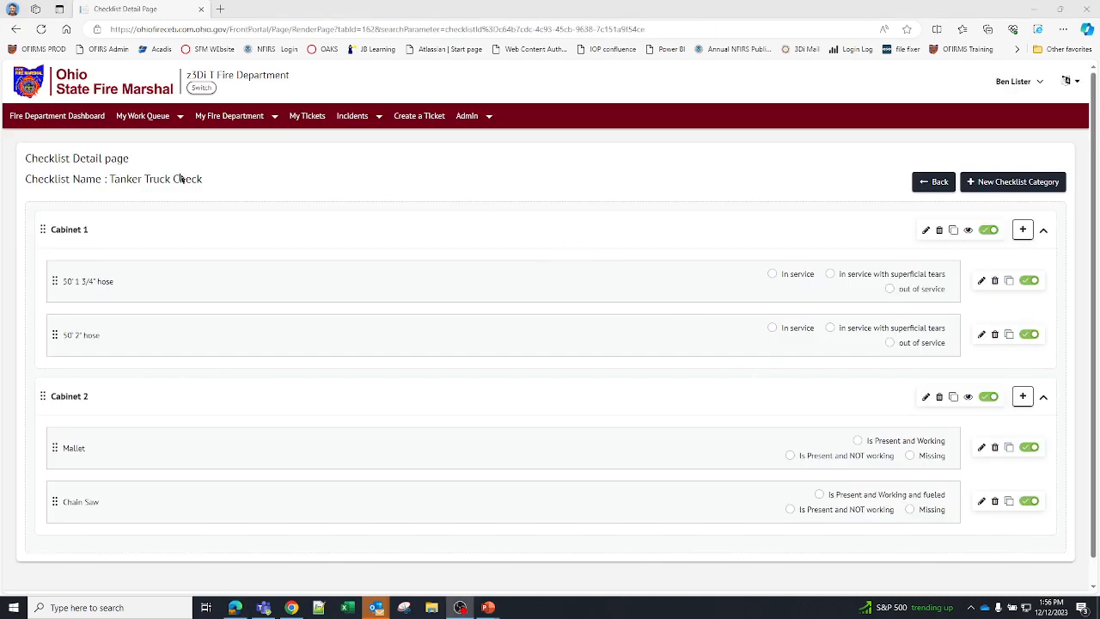
{"action": "left_click_drag", "start_coordinate": [206, 178], "coordinate": [107, 181]}
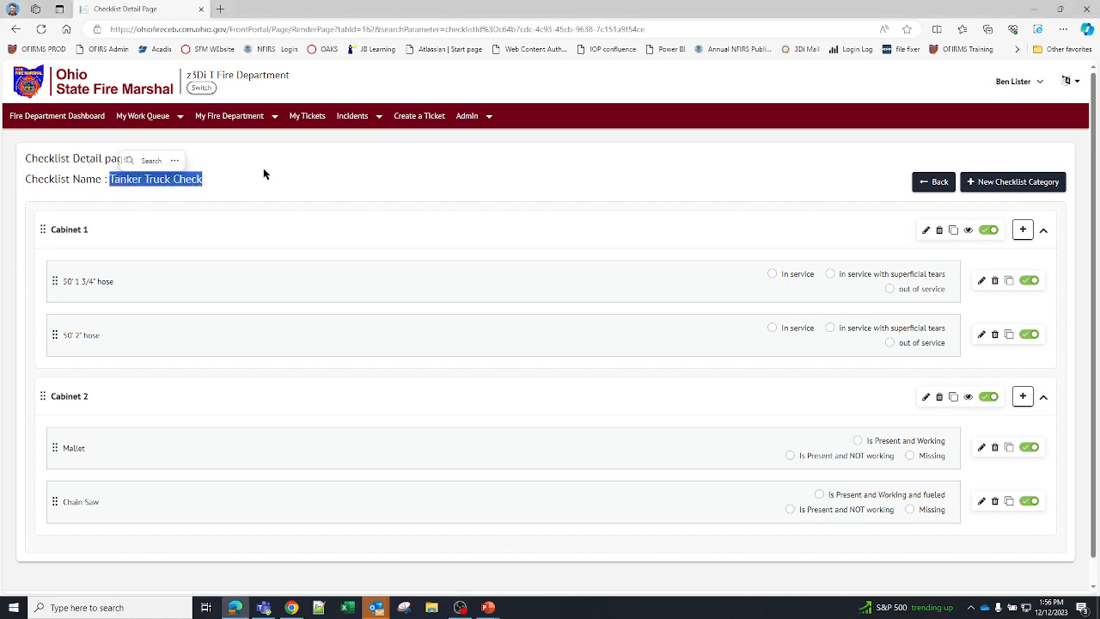
{"action": "left_click", "coordinate": [363, 187]}
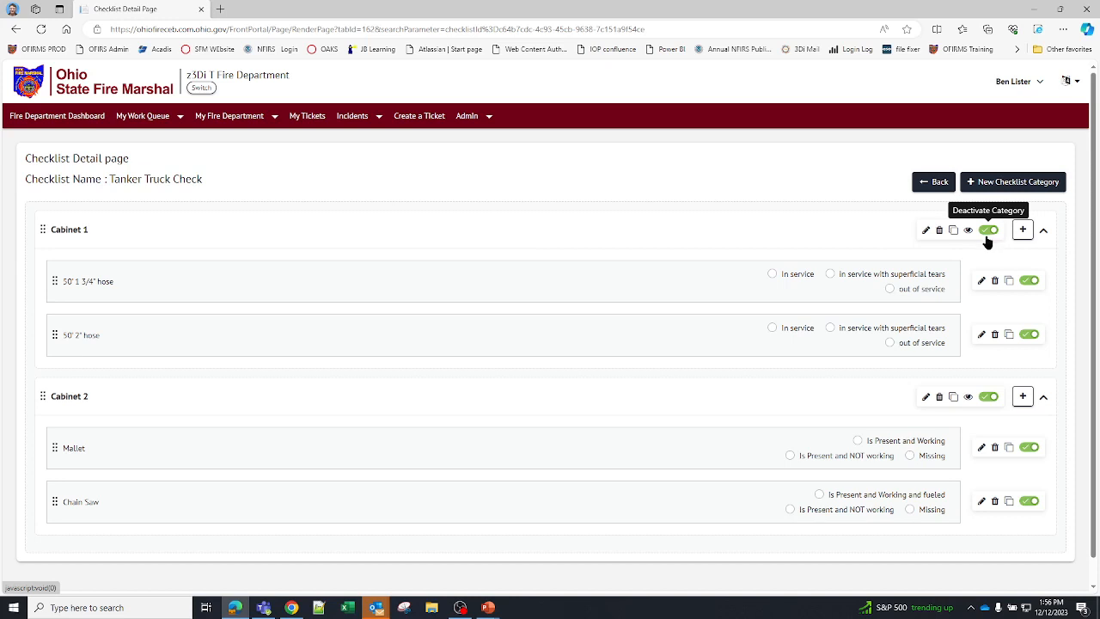
Open the detail page of the z3Di T Fire Department
{"action": "left_click", "coordinate": [260, 118]}
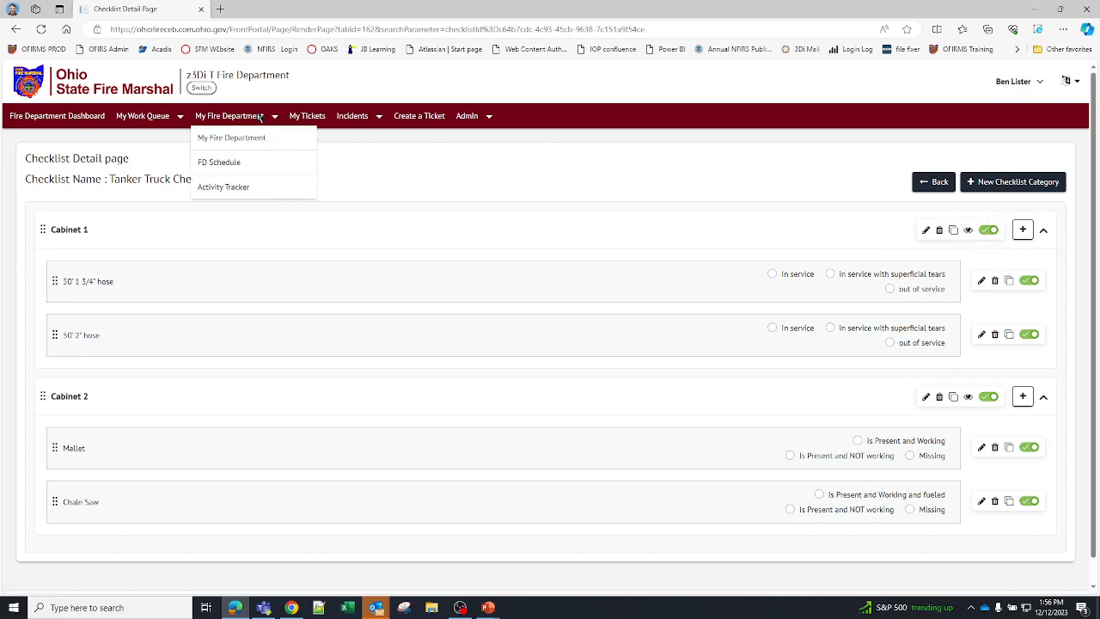
{"action": "left_click", "coordinate": [234, 143]}
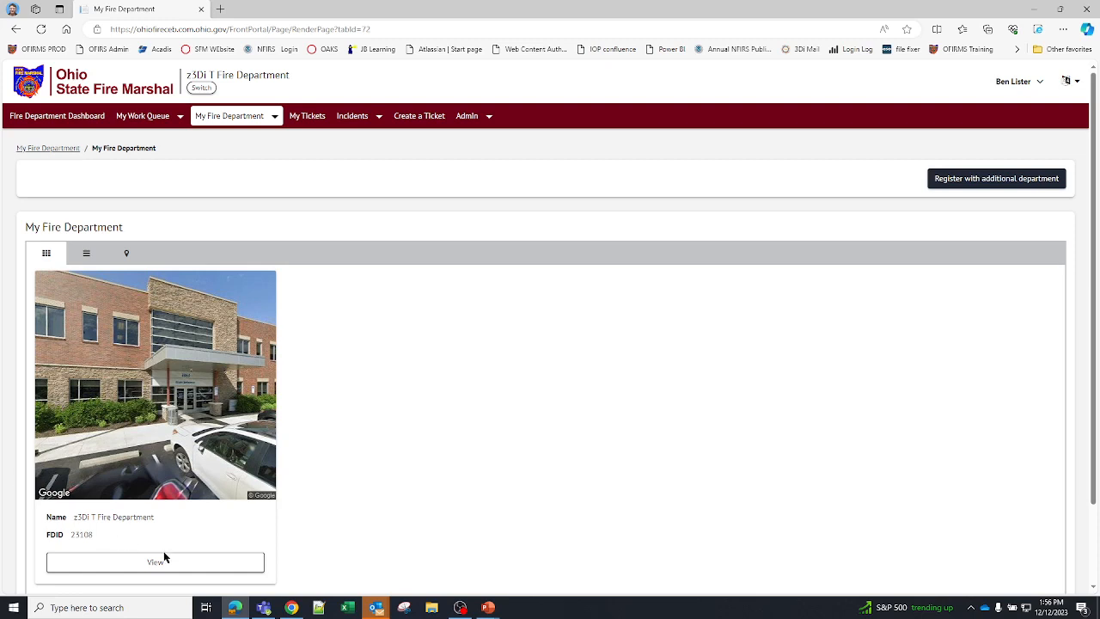
{"action": "left_click", "coordinate": [172, 563]}
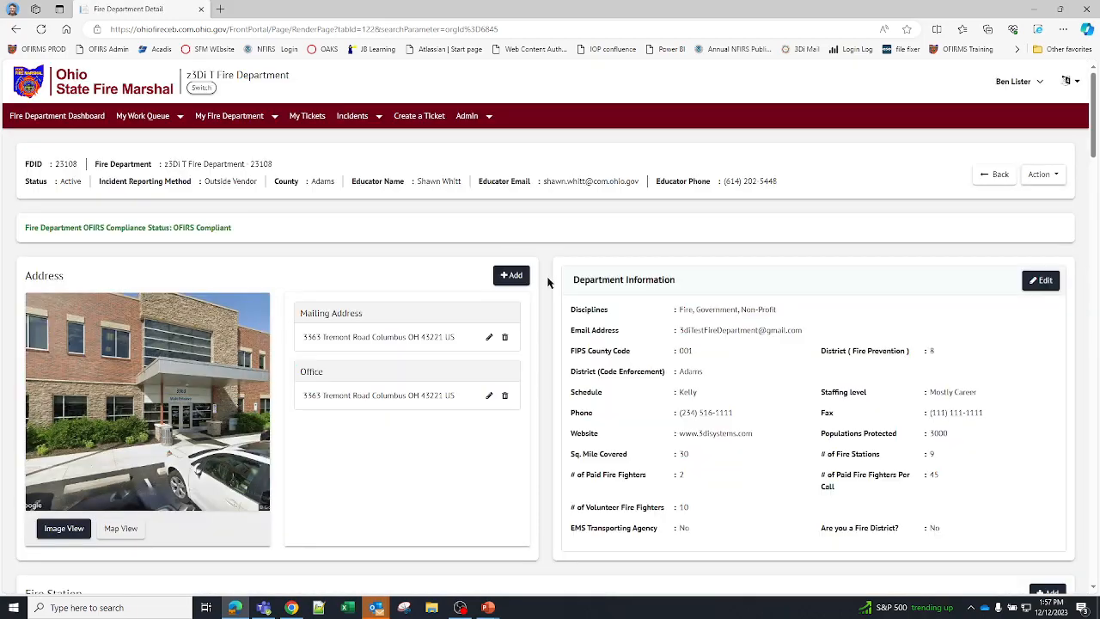
Start an engine check for the Water Tanker apparatus using the Tanker Truck Check checklist, dismissing the meeting notification
{"action": "scroll", "coordinate": [548, 283], "scroll_direction": "down", "scroll_amount": 6}
{"action": "scroll", "coordinate": [547, 290], "scroll_direction": "down", "scroll_amount": 3}
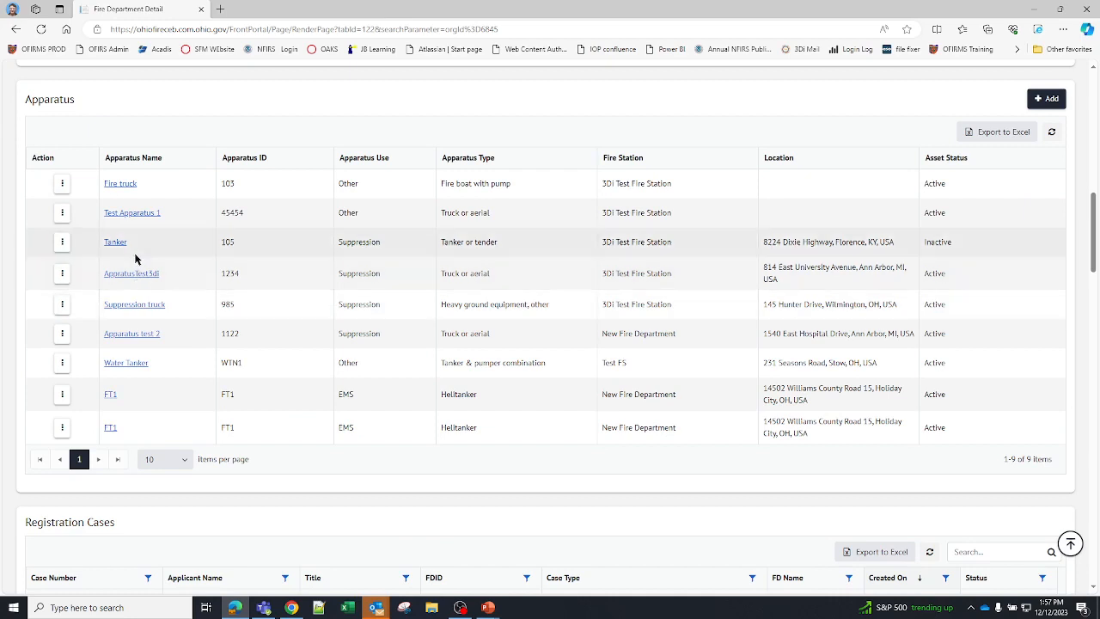
{"action": "left_click", "coordinate": [61, 364]}
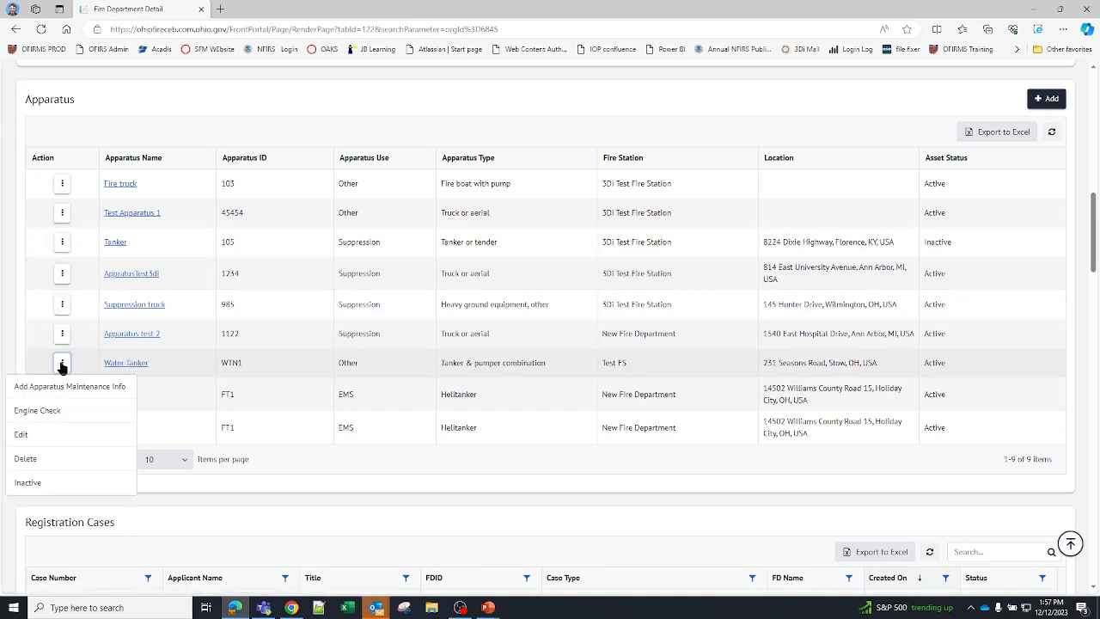
{"action": "left_click", "coordinate": [47, 411]}
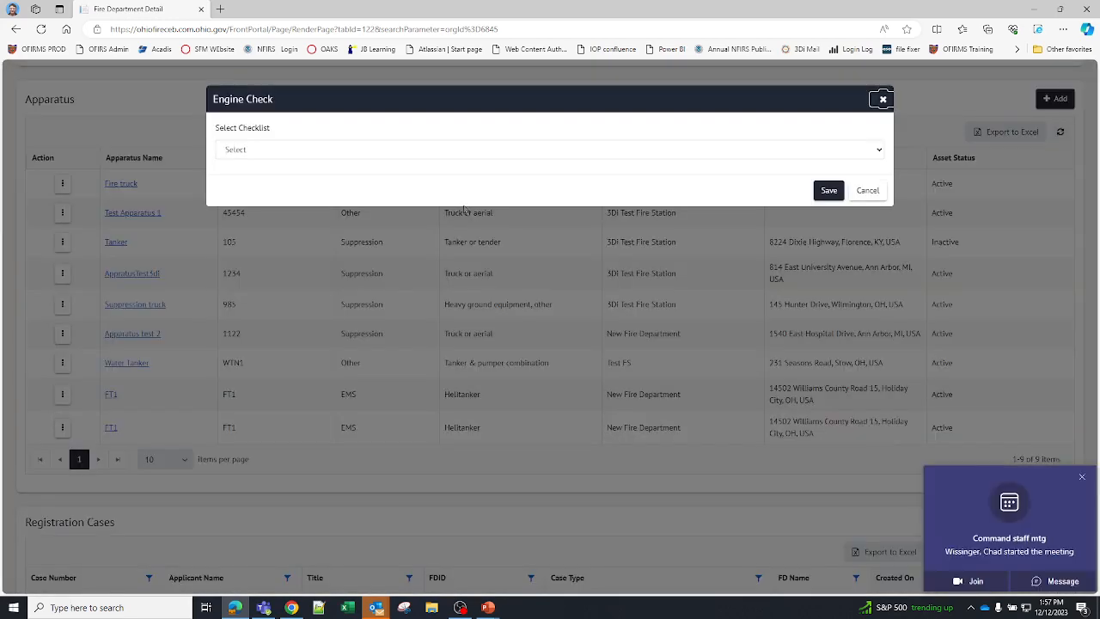
{"action": "left_click", "coordinate": [1083, 477]}
{"action": "left_click", "coordinate": [340, 149]}
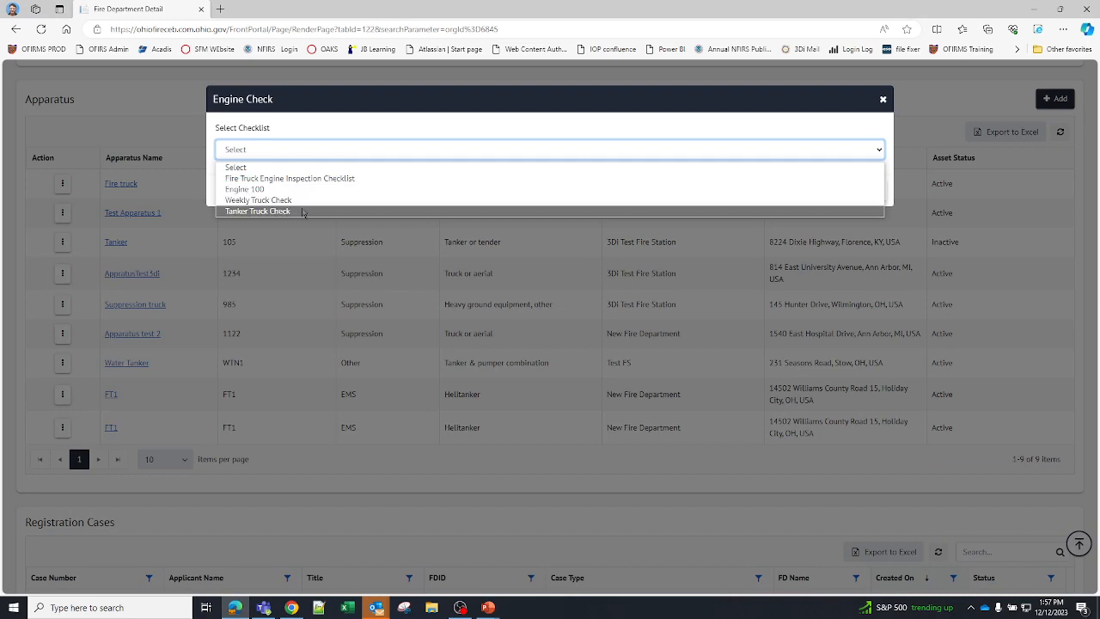
{"action": "left_click", "coordinate": [238, 212]}
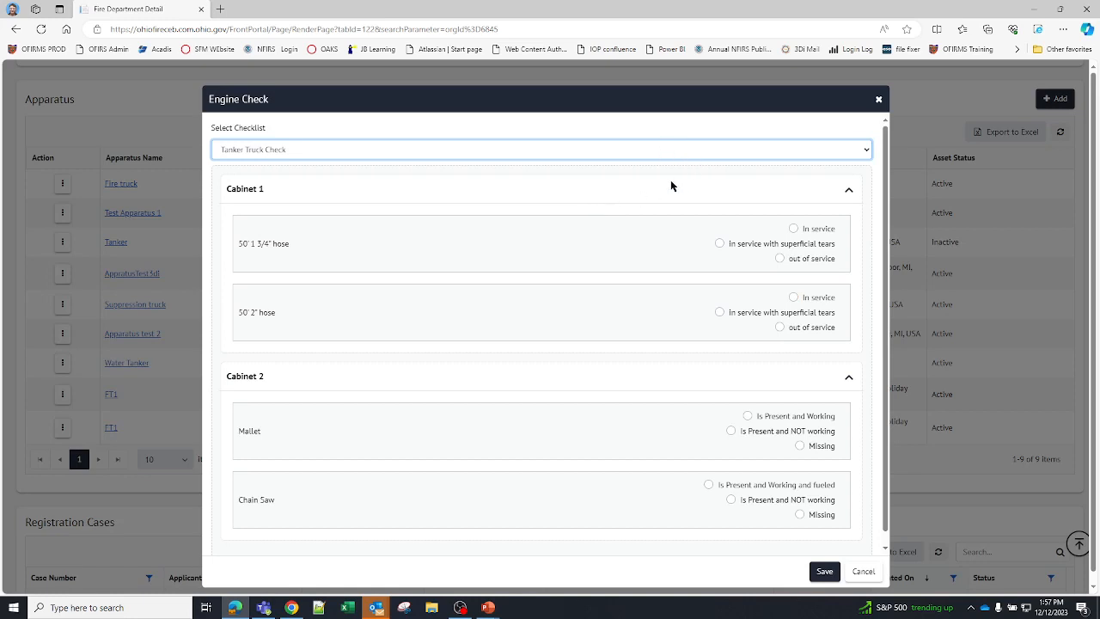
Mark the 1 3/4" hose "In service", 2" hose "out of service", Mallet "Is Present and Working" and Chain Saw "Missing", then save the check
{"action": "scroll", "coordinate": [671, 186], "scroll_direction": "down", "scroll_amount": 1}
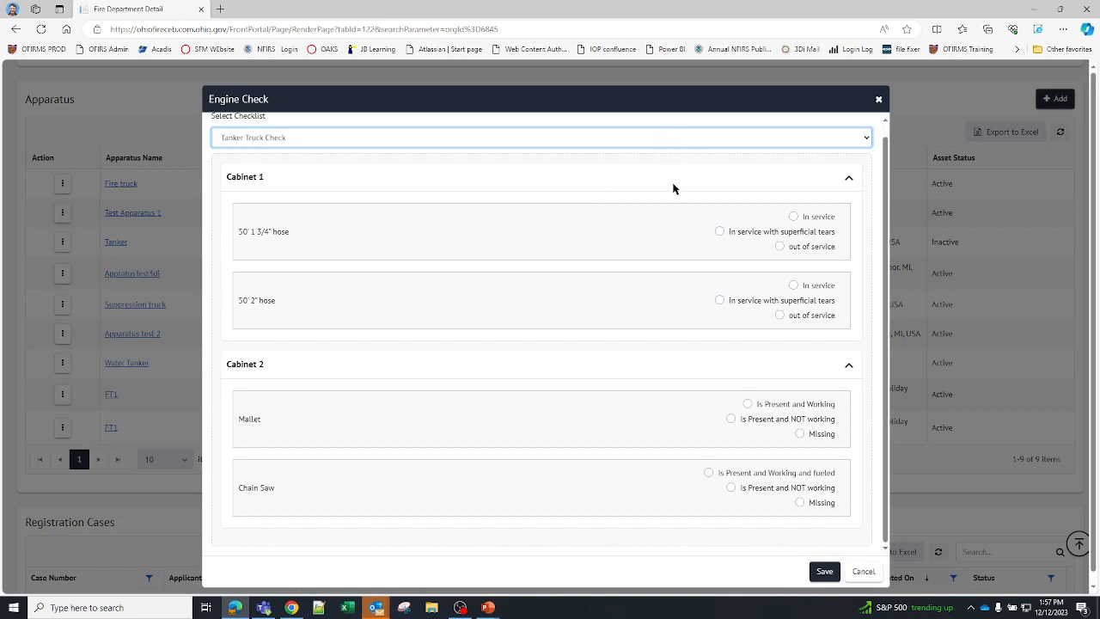
{"action": "left_click", "coordinate": [793, 217]}
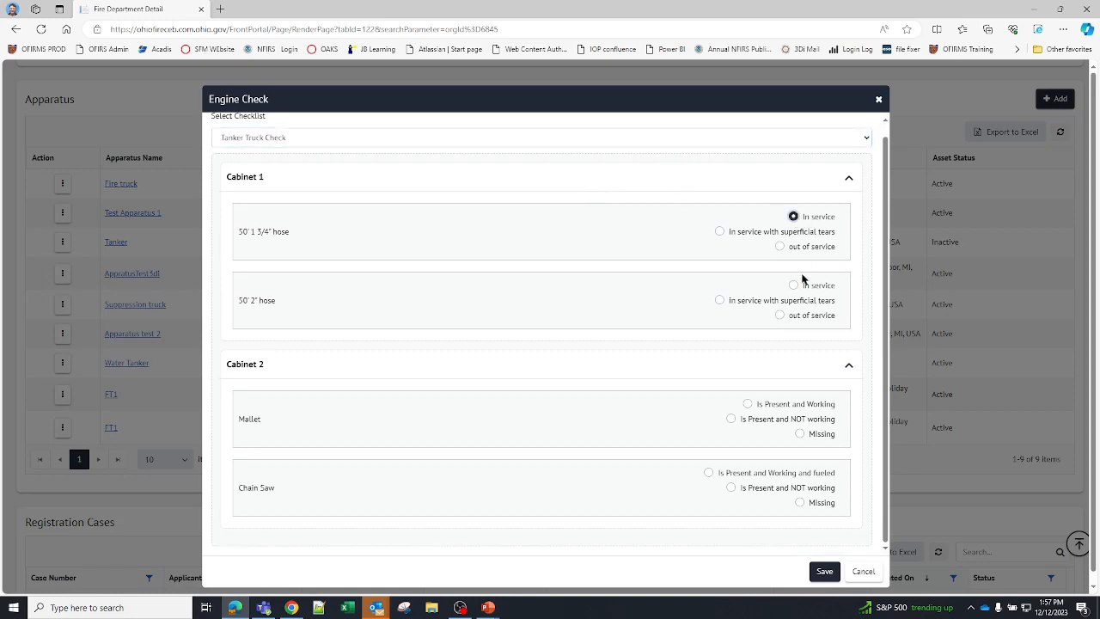
{"action": "left_click", "coordinate": [780, 316]}
{"action": "left_click", "coordinate": [748, 405]}
{"action": "left_click", "coordinate": [801, 504]}
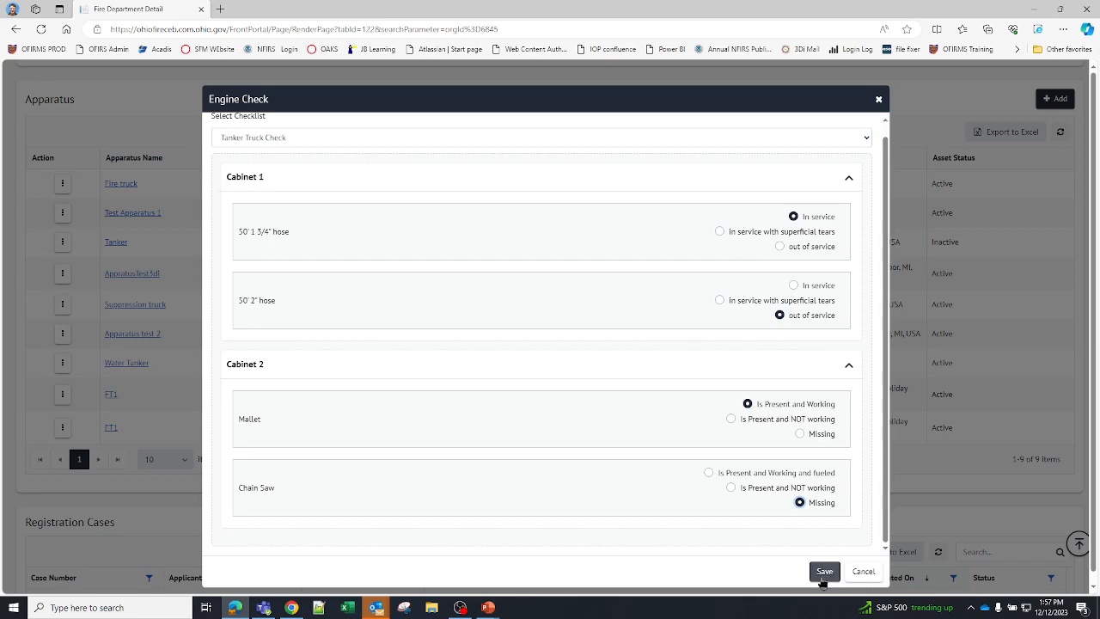
{"action": "left_click", "coordinate": [822, 571]}
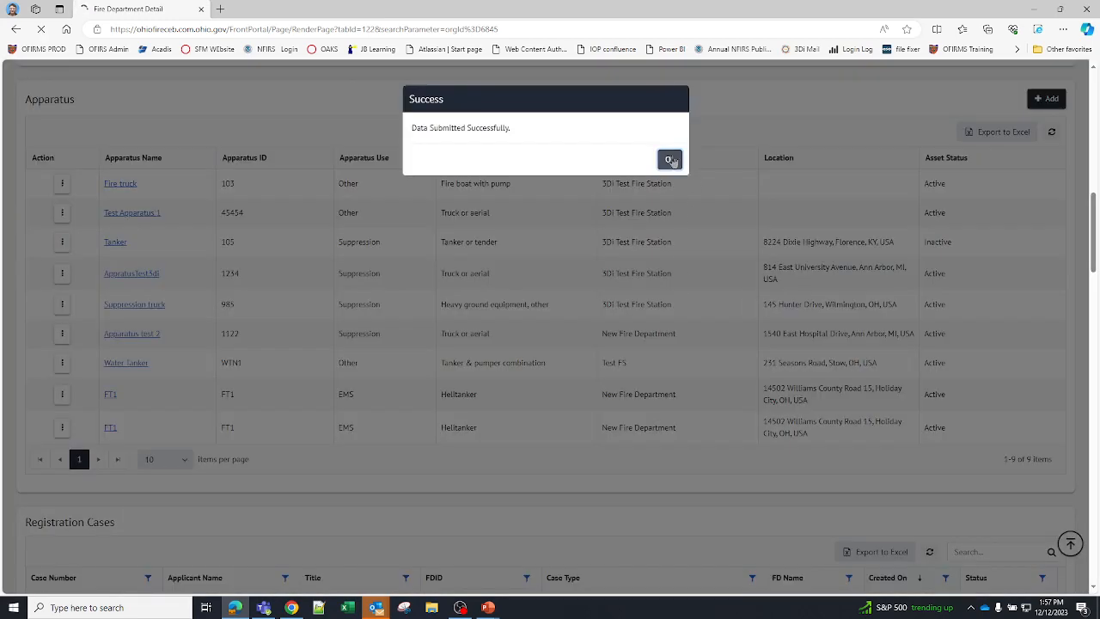
{"action": "left_click", "coordinate": [669, 160]}
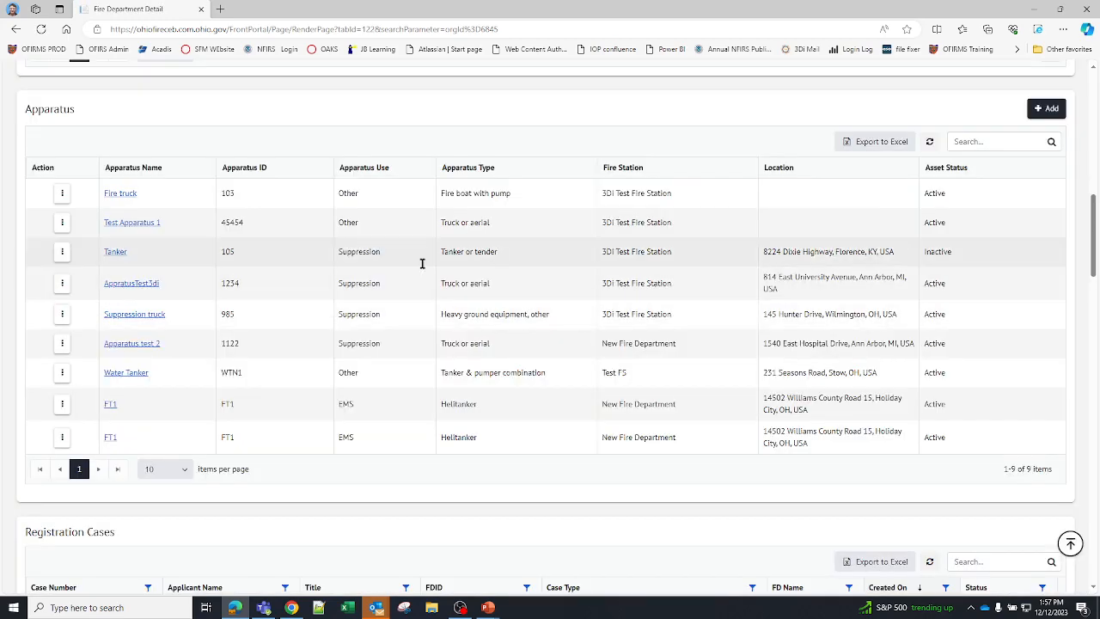
Review the Water Tanker's engine check entry for its date, creator and violation count, and open the completed Tanker Truck Check
{"action": "left_click", "coordinate": [126, 373]}
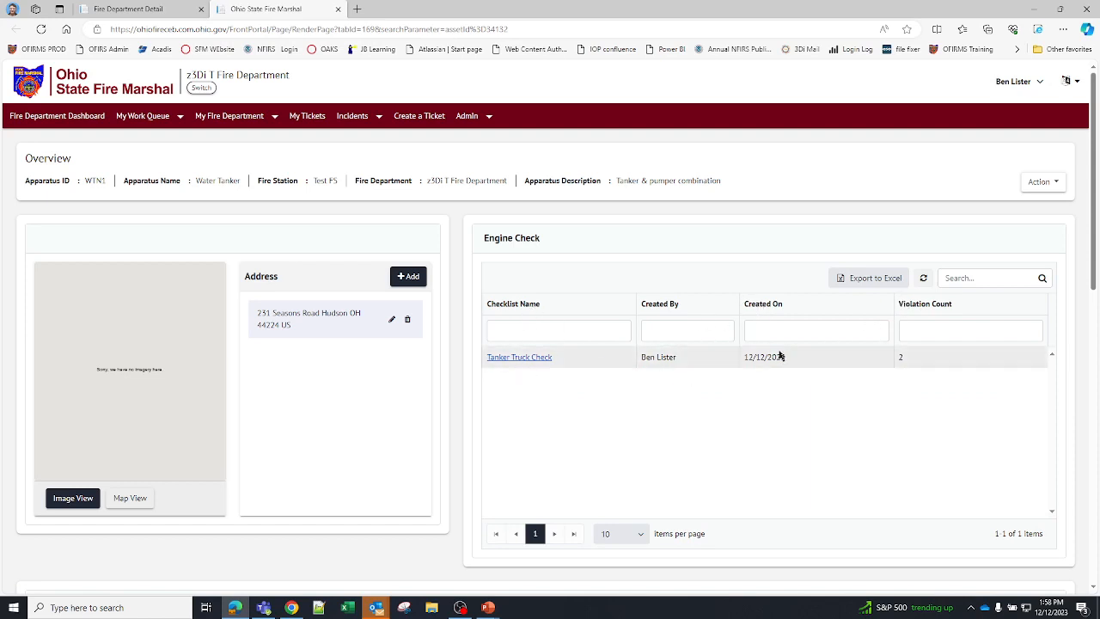
{"action": "left_click_drag", "start_coordinate": [796, 363], "coordinate": [744, 368]}
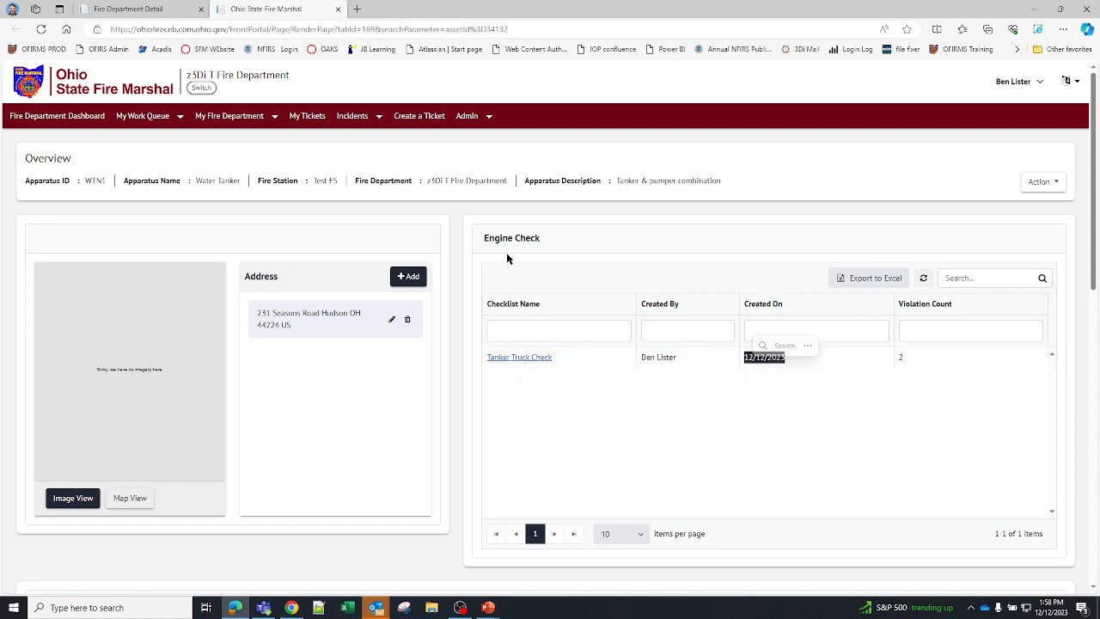
{"action": "left_click_drag", "start_coordinate": [560, 245], "coordinate": [483, 236]}
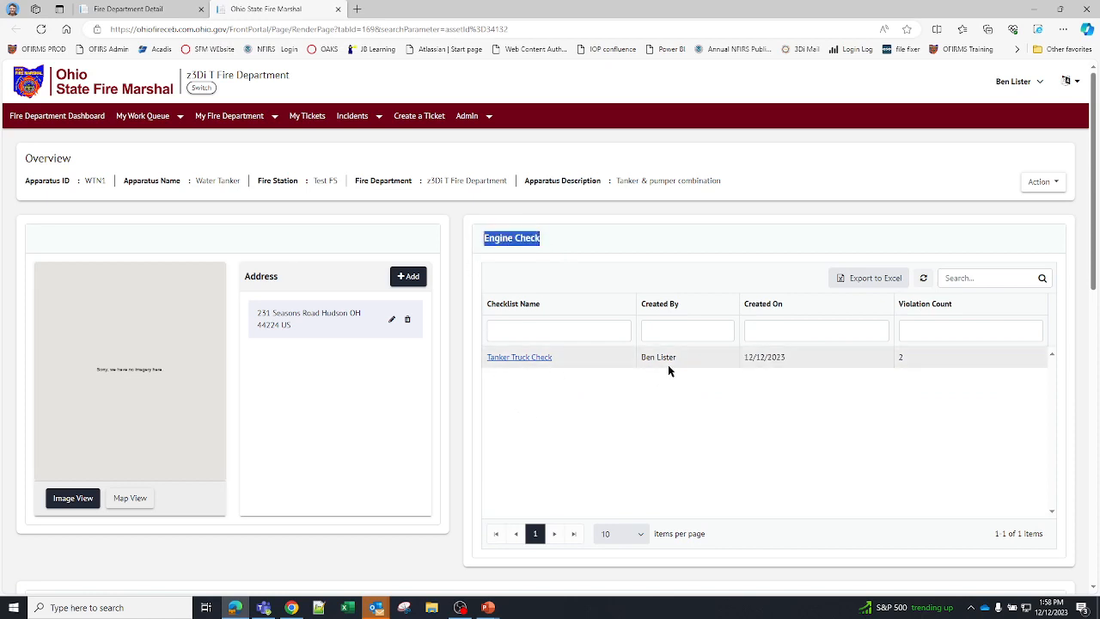
{"action": "left_click_drag", "start_coordinate": [686, 359], "coordinate": [641, 360]}
{"action": "left_click_drag", "start_coordinate": [913, 360], "coordinate": [897, 360]}
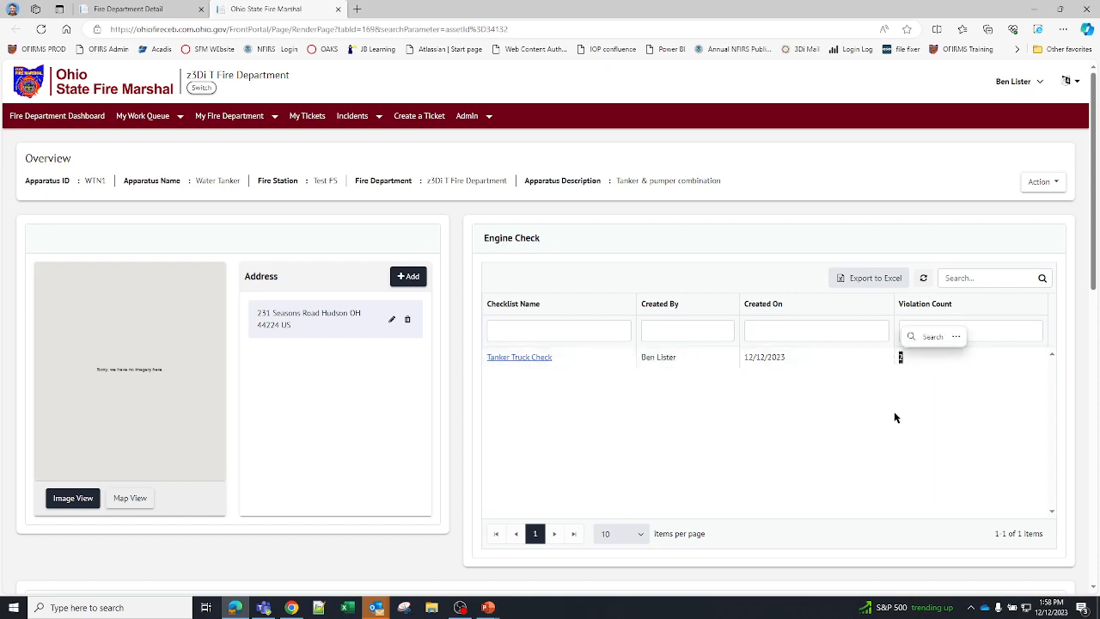
{"action": "left_click", "coordinate": [923, 362]}
{"action": "left_click", "coordinate": [517, 357]}
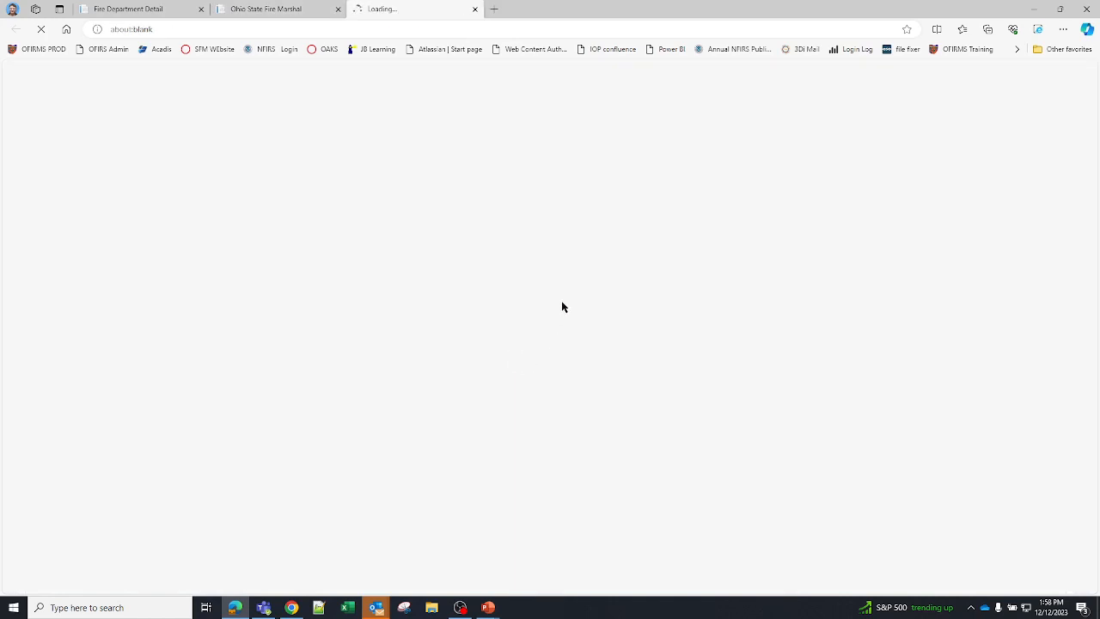